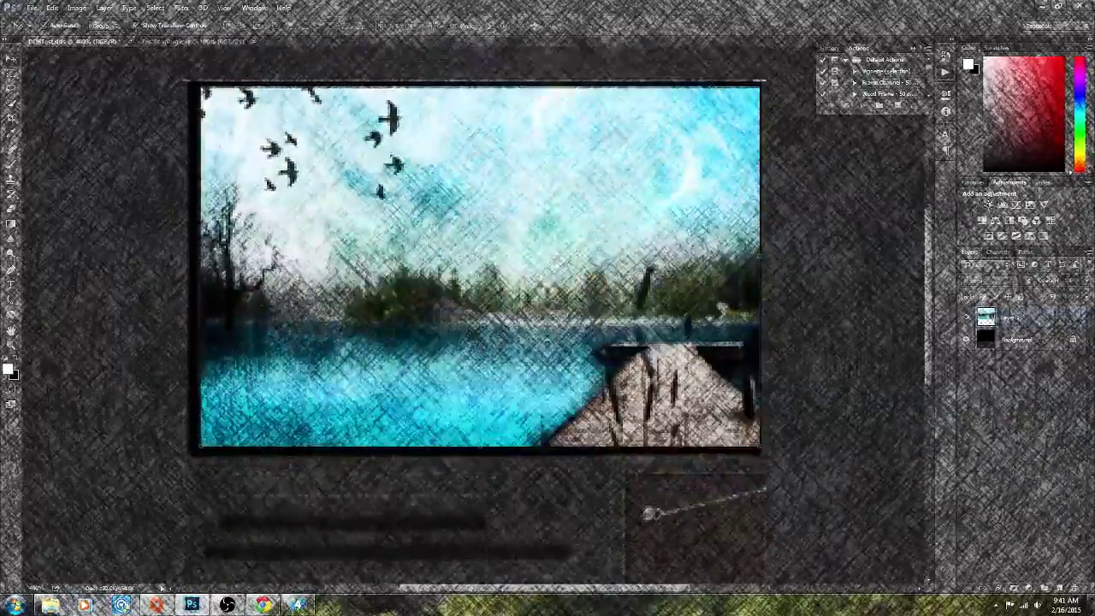
Step: Narrow the lake picture layer so its edge fits inside the black frame and apply the transform
drag(759, 257, 749, 257)
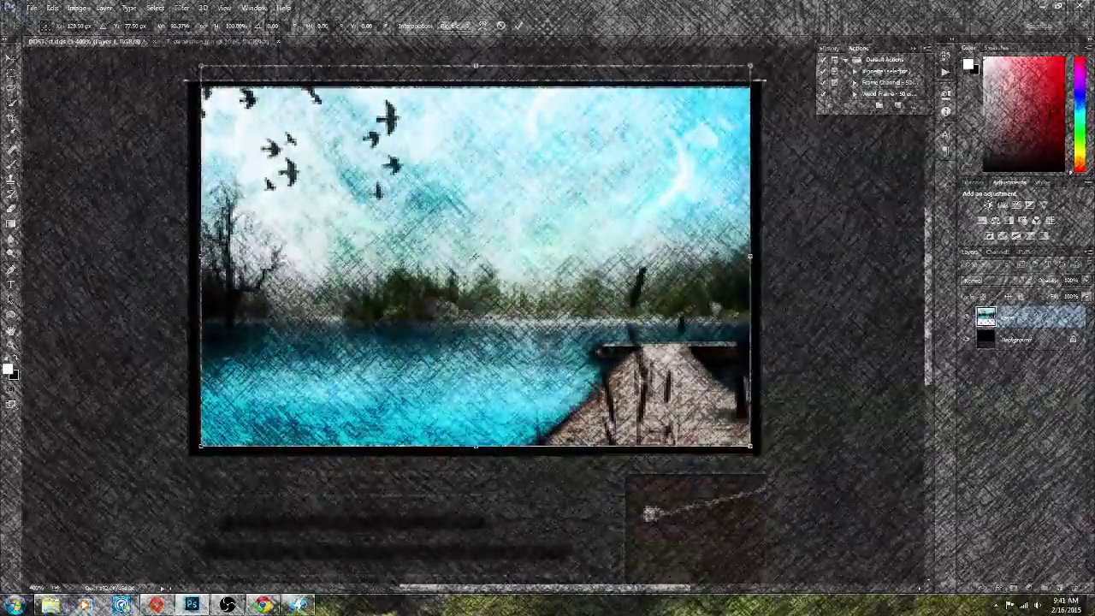
key(Return)
key(ctrl+minus)
key(ctrl+minus)
key(ctrl+minus)
key(ctrl+minus)
key(ctrl+plus)
key(ctrl+plus)
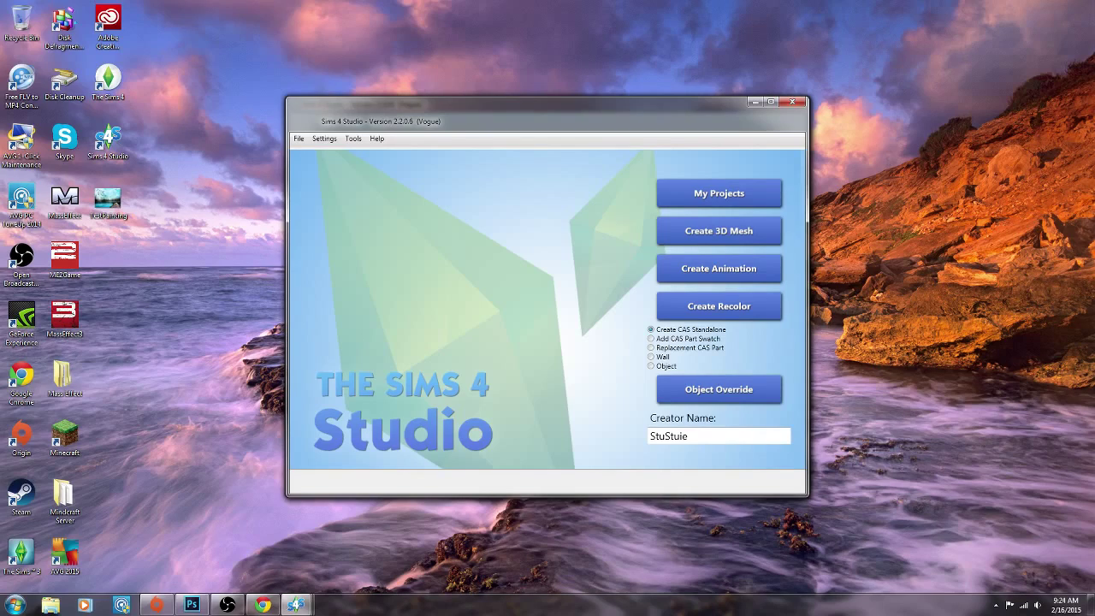
Step: Switch to Chrome and look over the Sims 4 Studio Vogue download section and NVIDIA's Texture Tools for Adobe Photoshop page
mouse_move(192, 605)
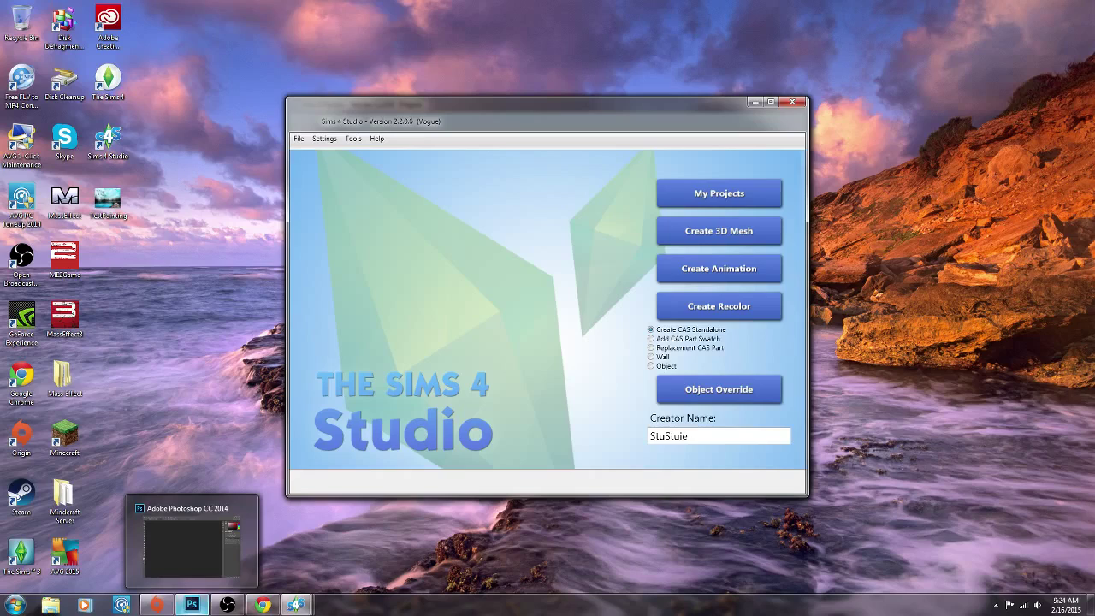
click(262, 604)
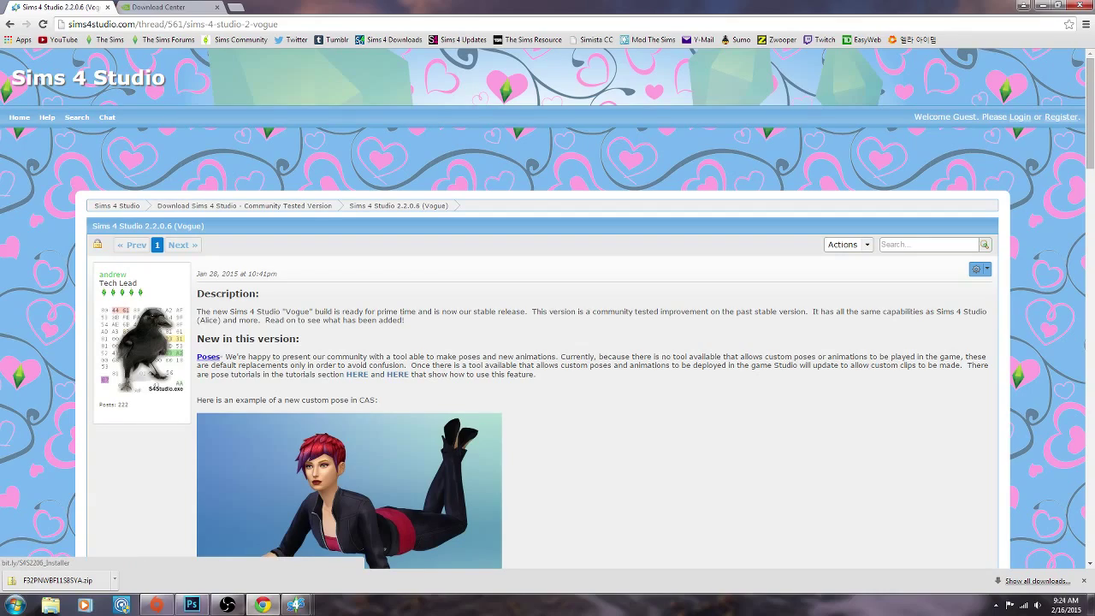
scroll(547, 308, down, 8)
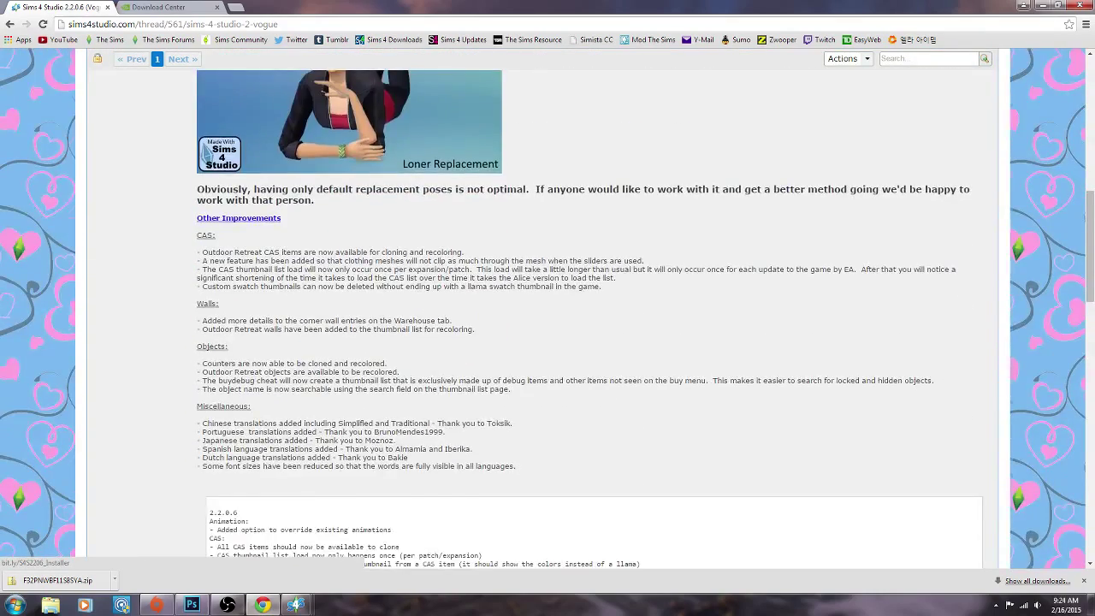
scroll(548, 309, down, 5)
scroll(548, 309, down, 1)
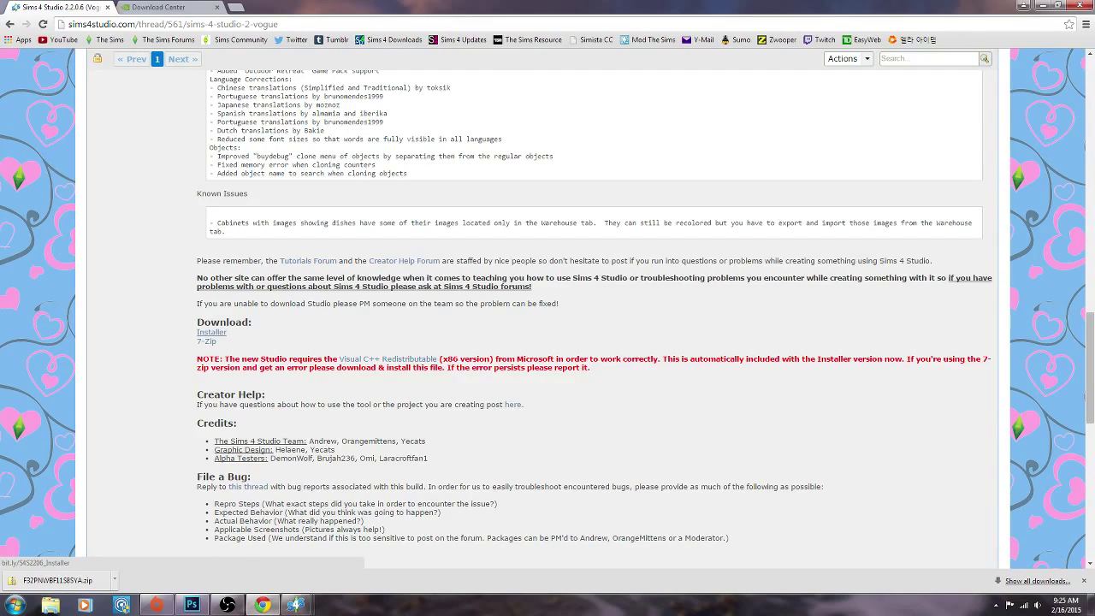
scroll(548, 308, up, 3)
click(159, 7)
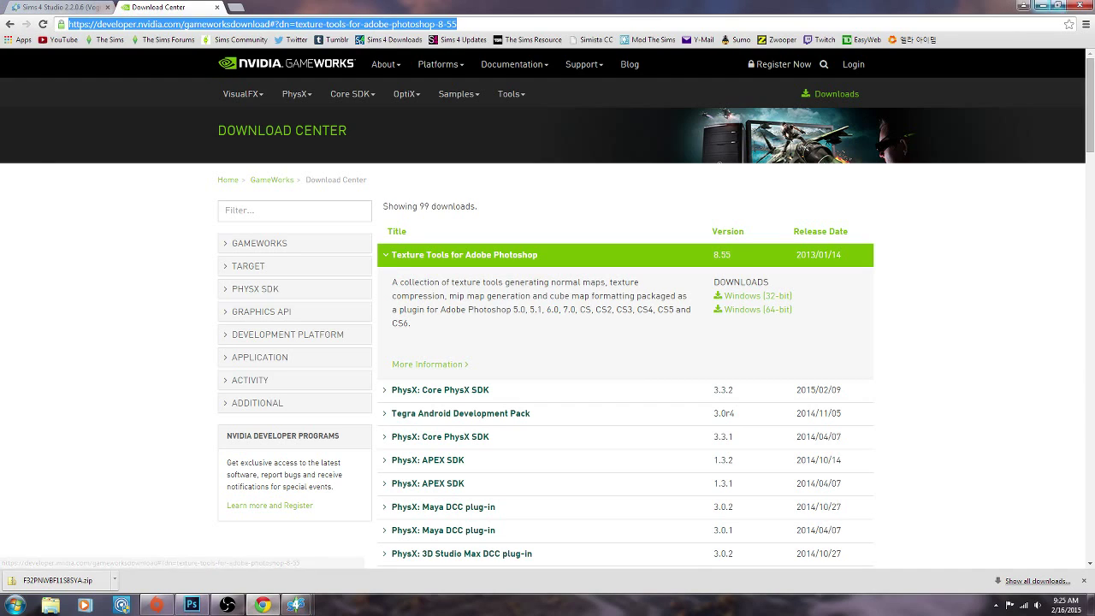
click(1042, 6)
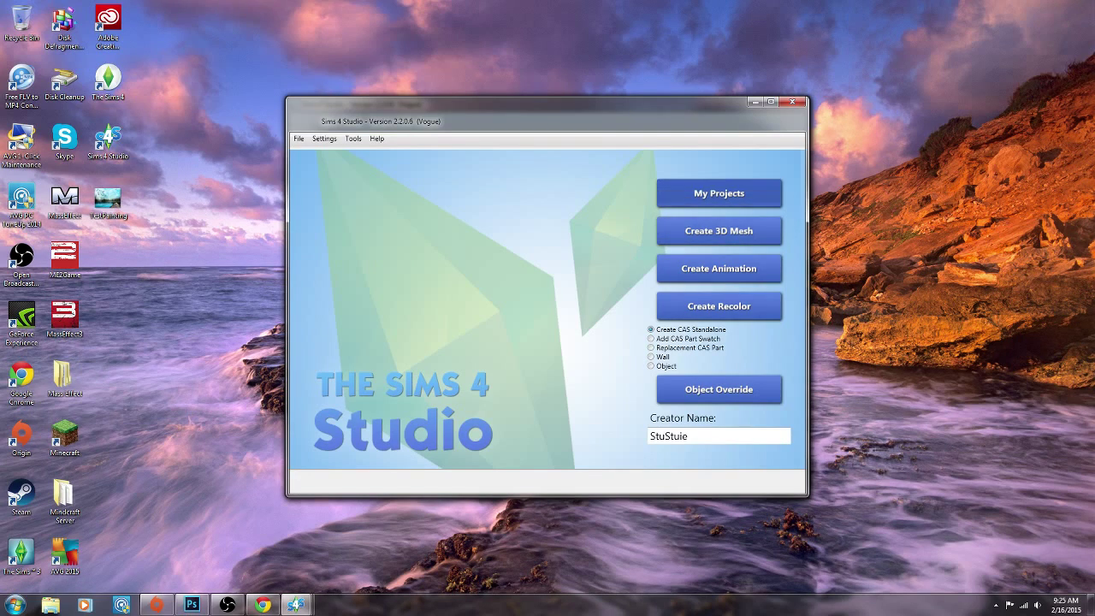
Step: Maximize Sims 4 Studio, start an Object recolor and search the object catalog for "Paint"
click(771, 102)
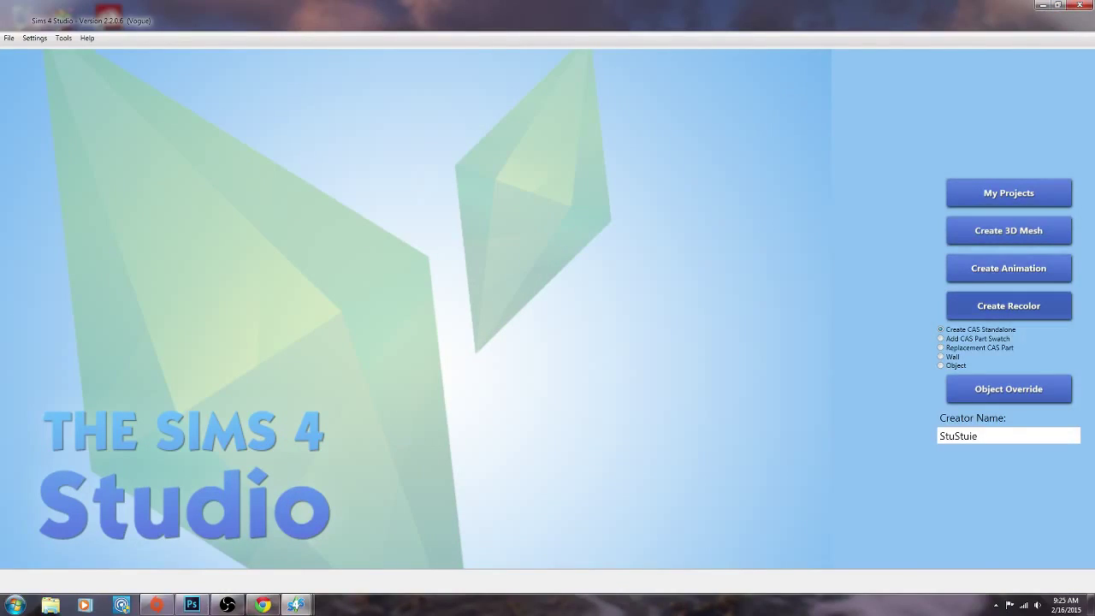
click(940, 365)
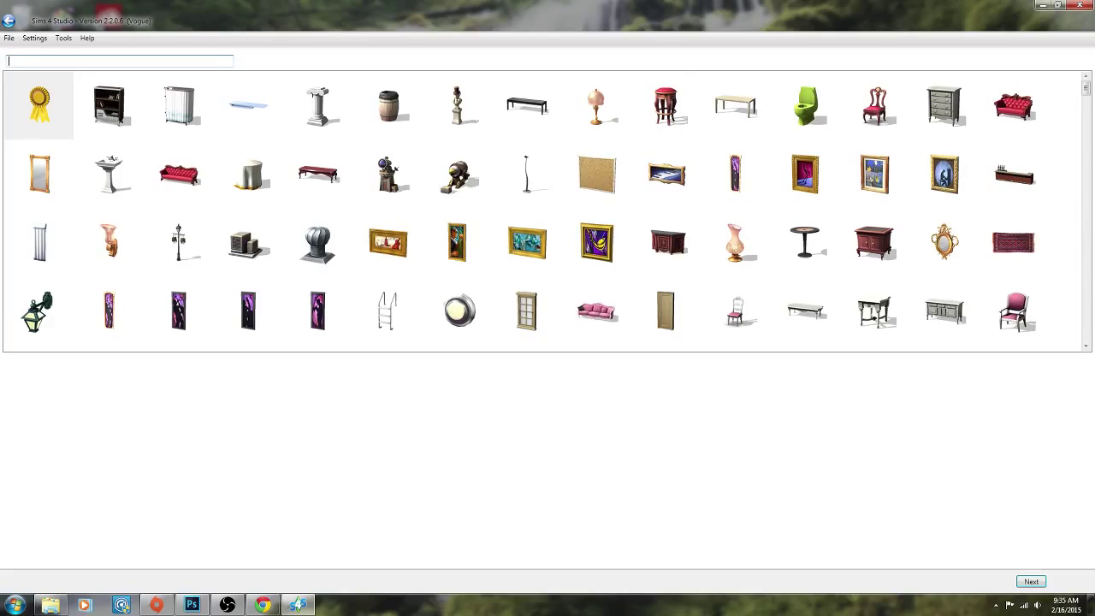
text(Paint)
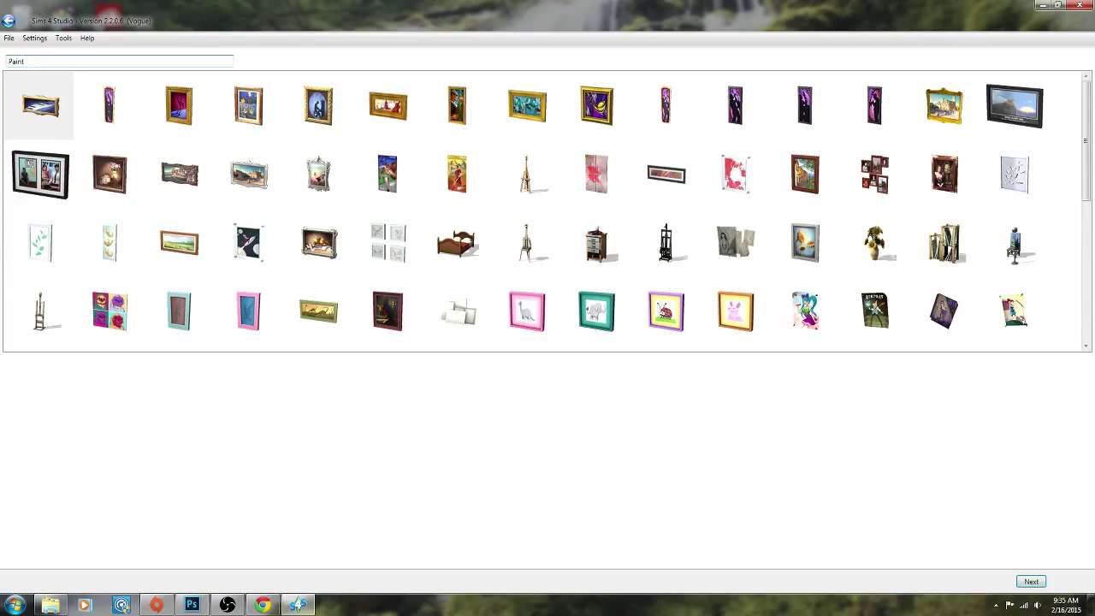
Step: Choose the wide black-framed motivational poster and save the new package to the desktop as TestingPainting
click(1013, 105)
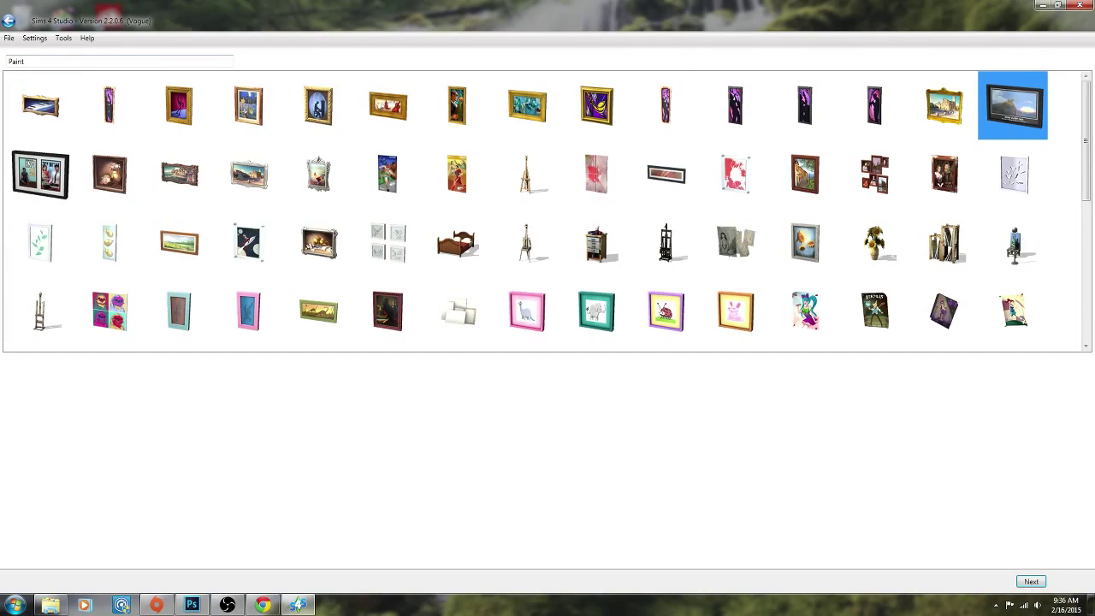
click(1031, 581)
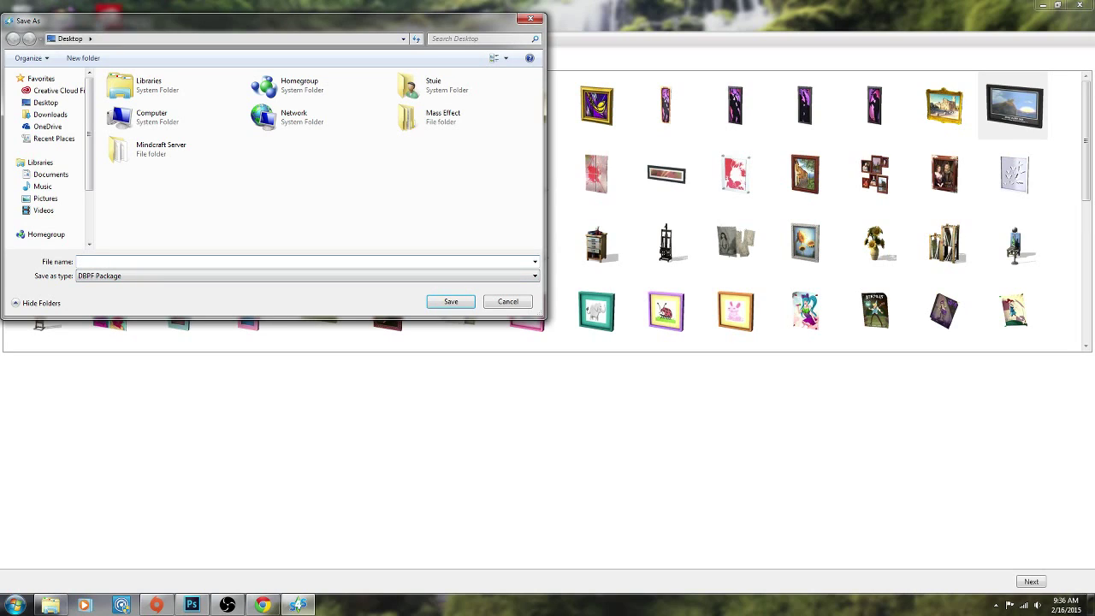
text(TestingPainting)
key(Return)
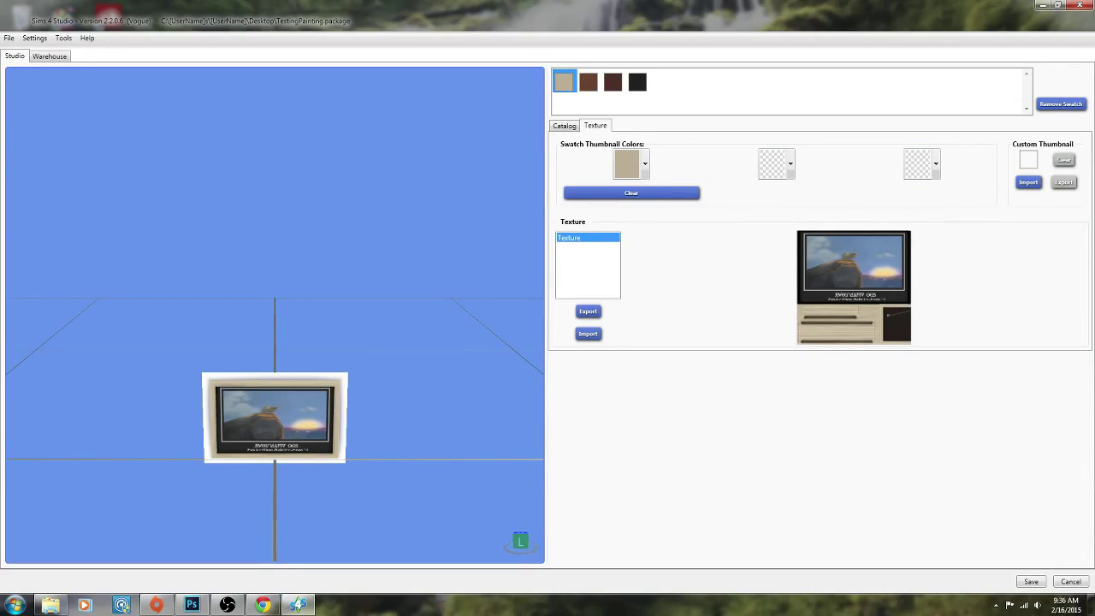
Step: Remove the beige and two brown swatches, keeping only the black one
click(1060, 104)
click(1061, 104)
click(1061, 103)
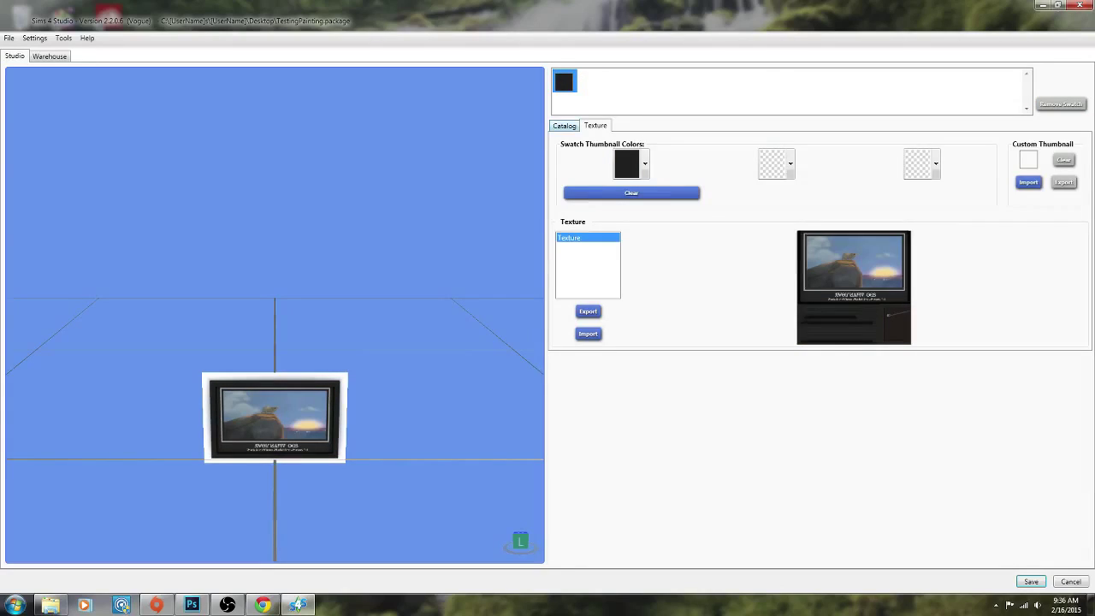
Step: Set both the catalog name and the description of the object to "Beautiful Painting"
click(563, 126)
drag(636, 158, 554, 159)
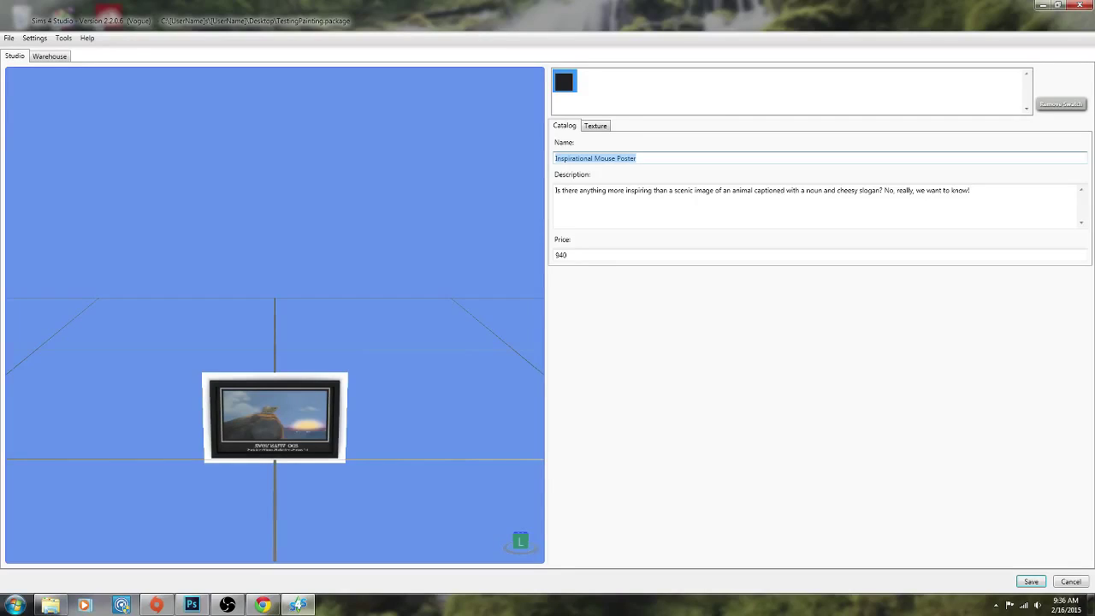
text(Beau)
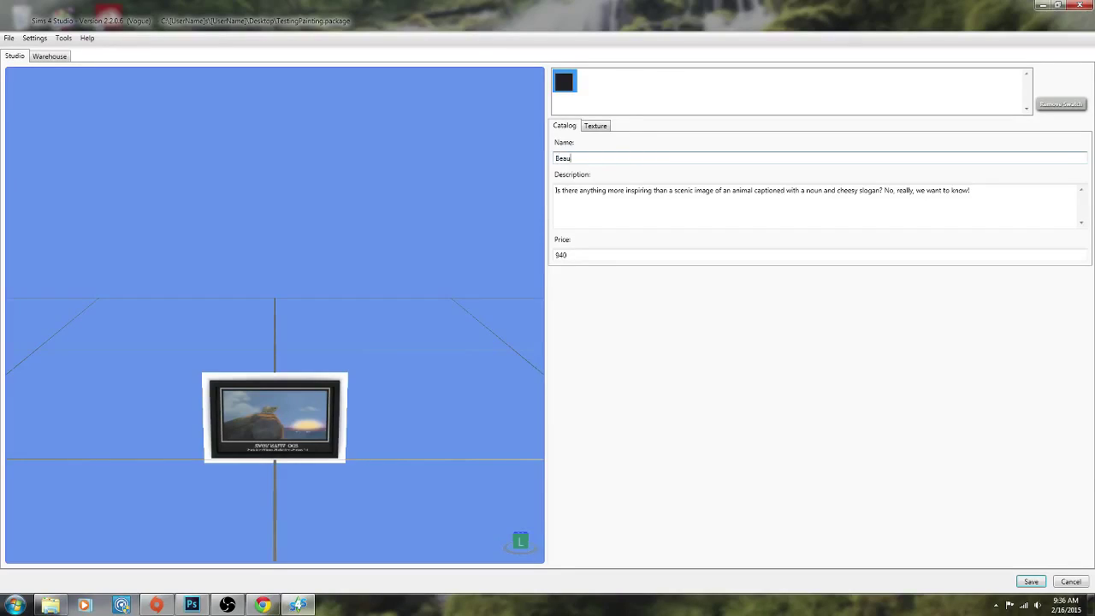
text(tiful Painting)
key(ctrl+a)
key(ctrl+c)
key(Tab)
key(ctrl+v)
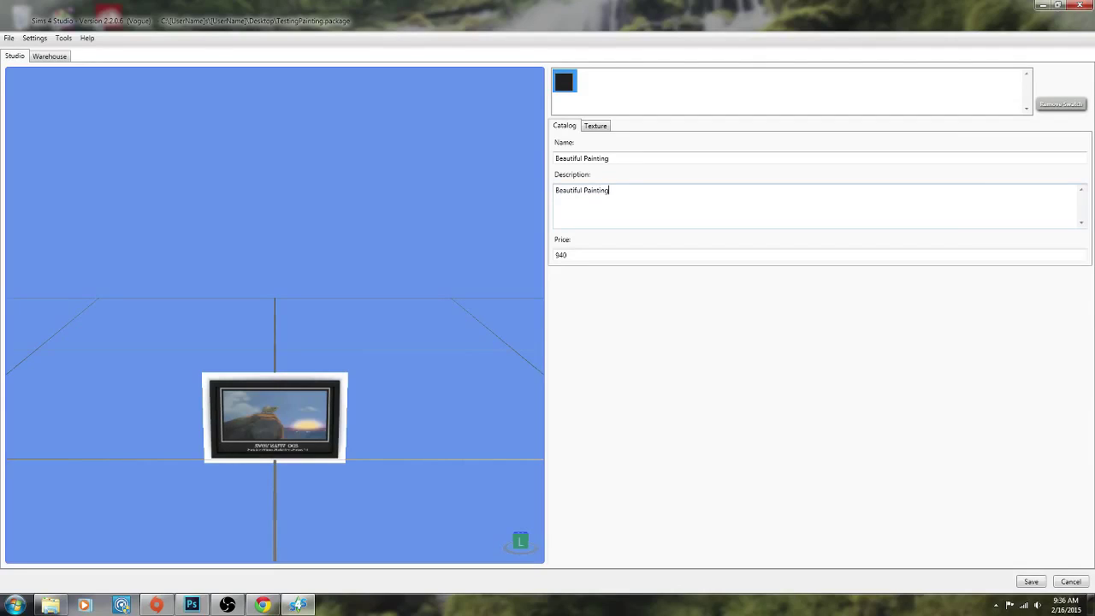
key(Tab)
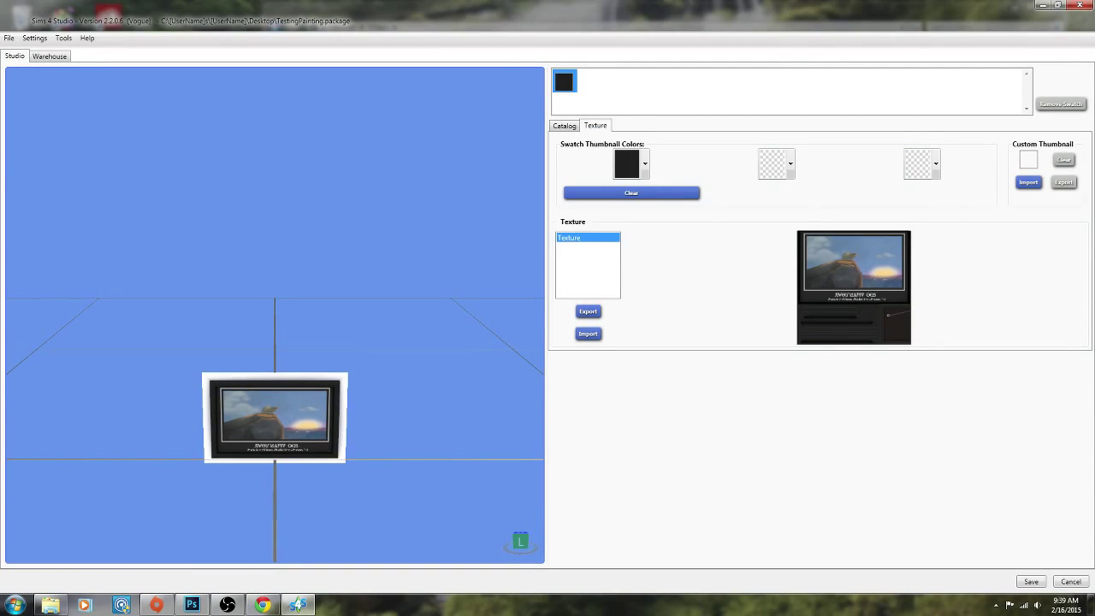
Step: Export the poster's texture to the desktop as a DDS image named DDSTest and check the desktop folder for it
click(588, 312)
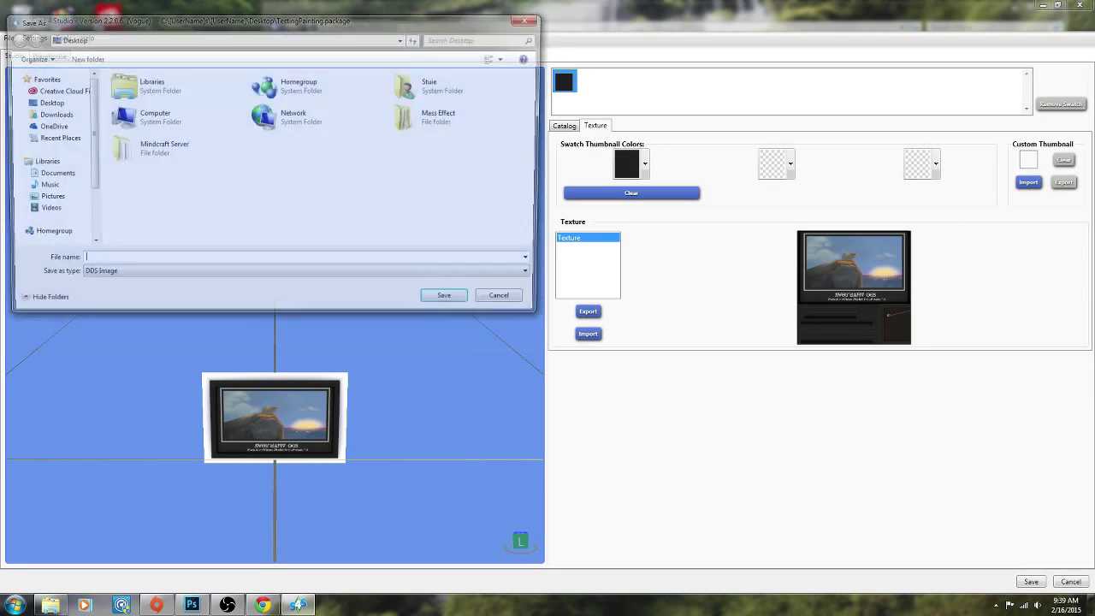
text(DDSTest)
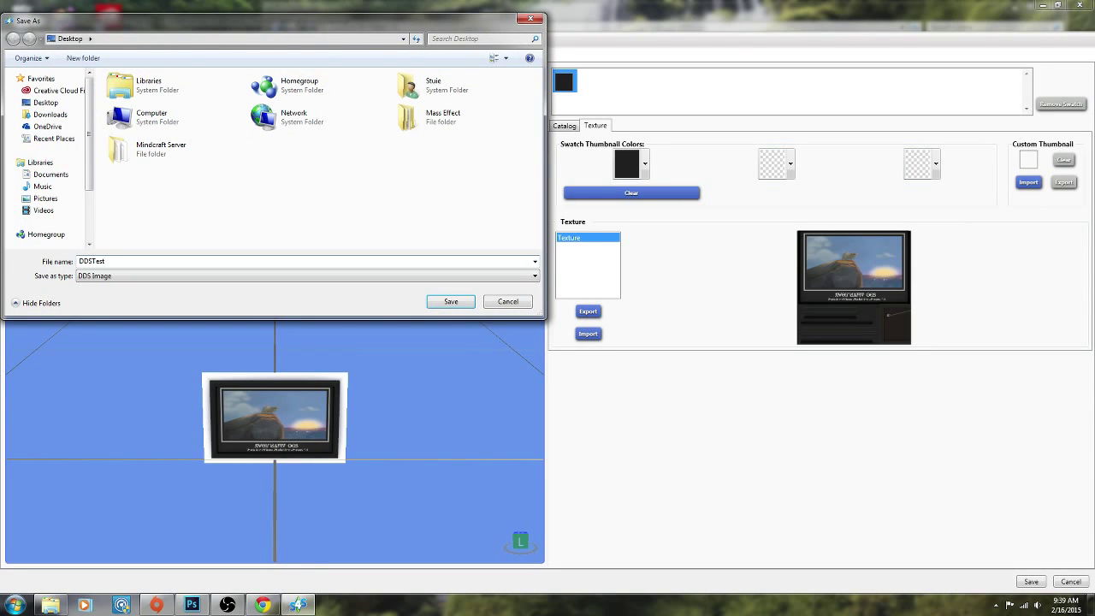
key(Return)
key(alt+Tab)
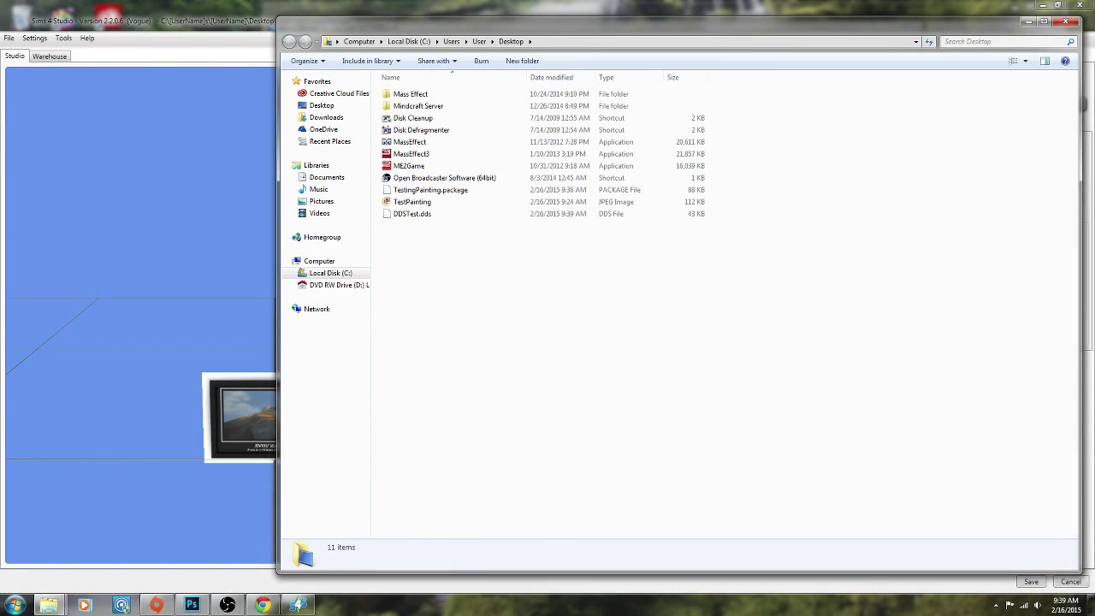
click(1065, 21)
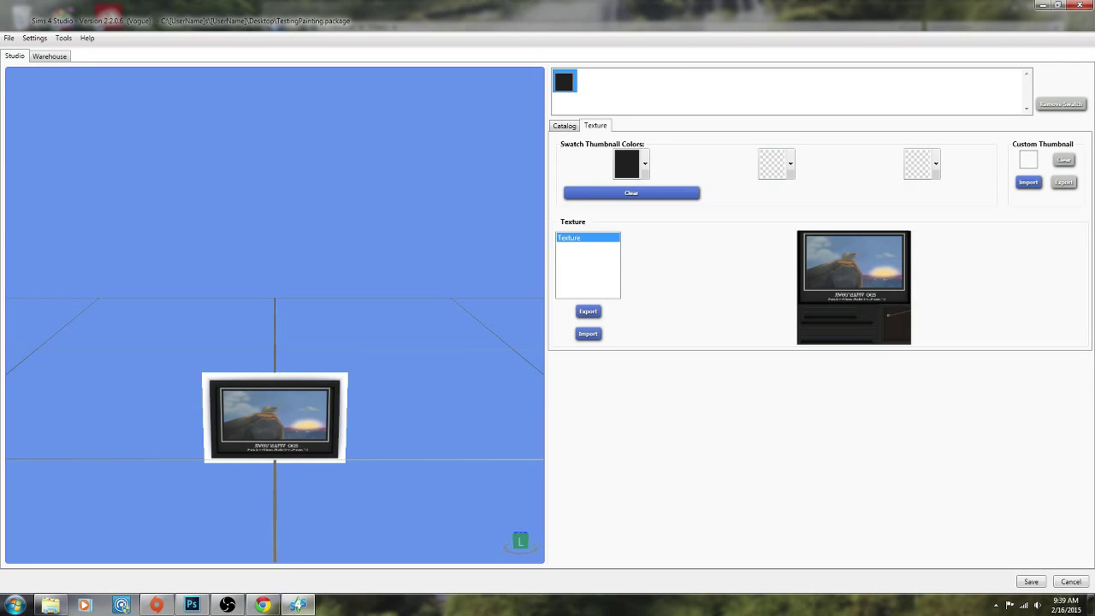
Step: Switch to Photoshop and open DDSTest.dds from the desktop, loading it using default sizes
click(192, 605)
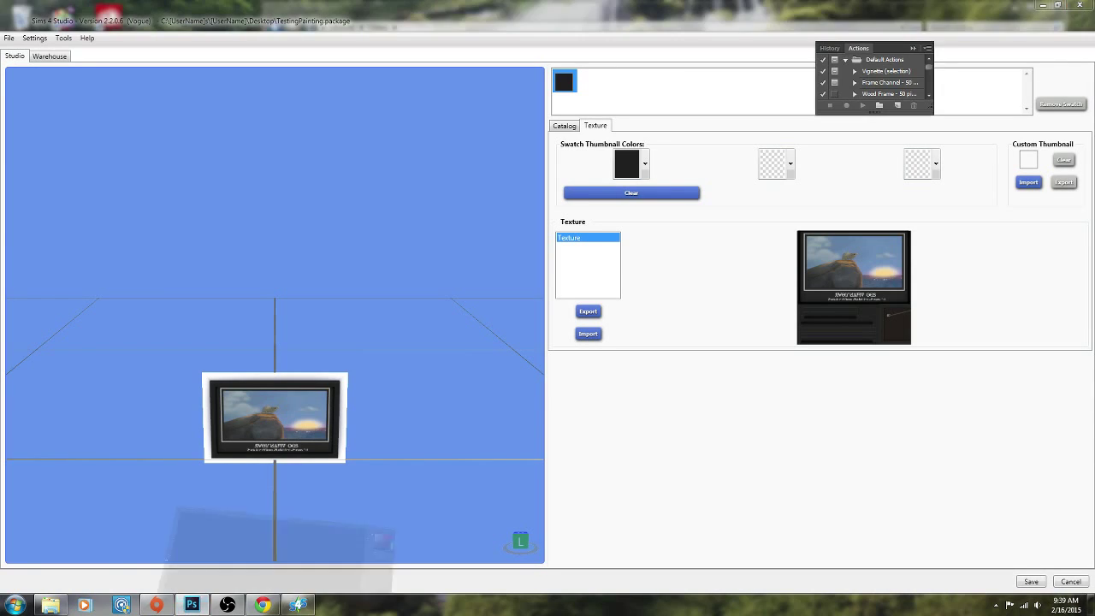
click(32, 8)
click(44, 31)
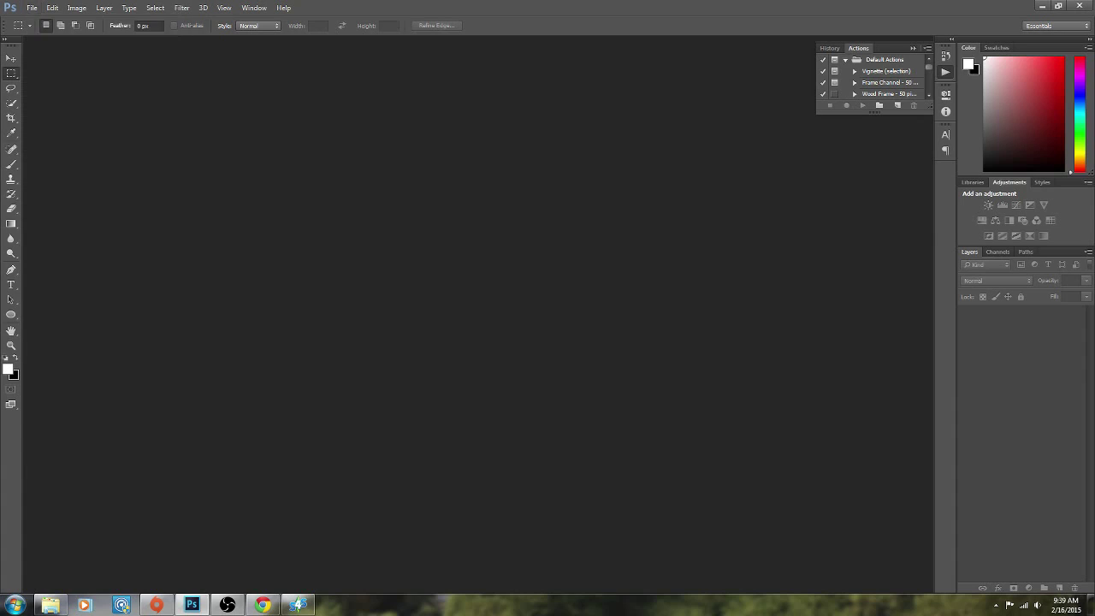
click(320, 200)
scroll(320, 181, down, 5)
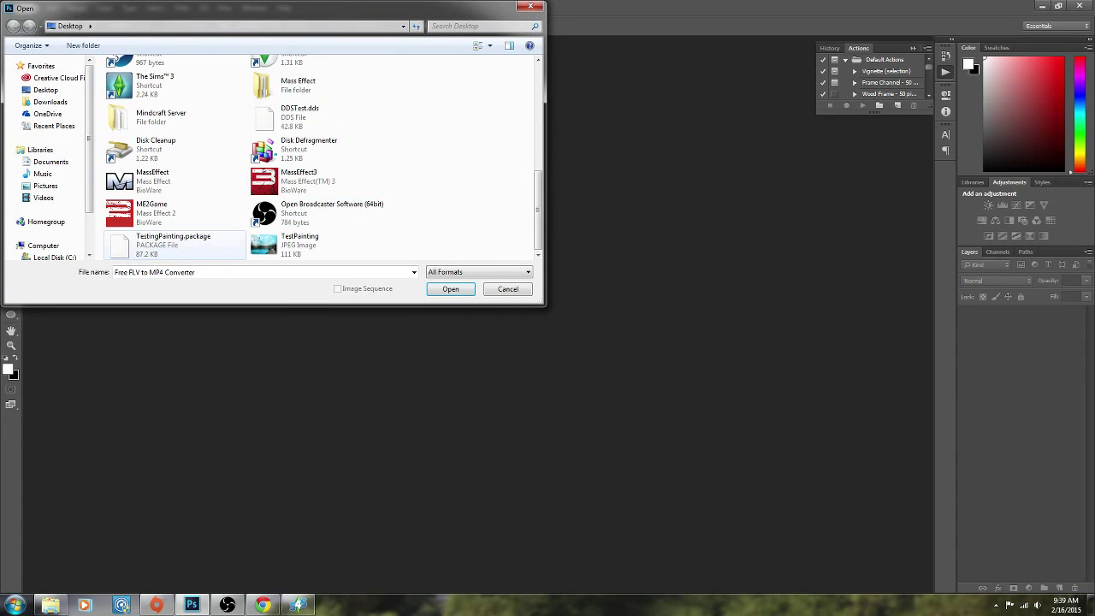
click(301, 116)
key(Return)
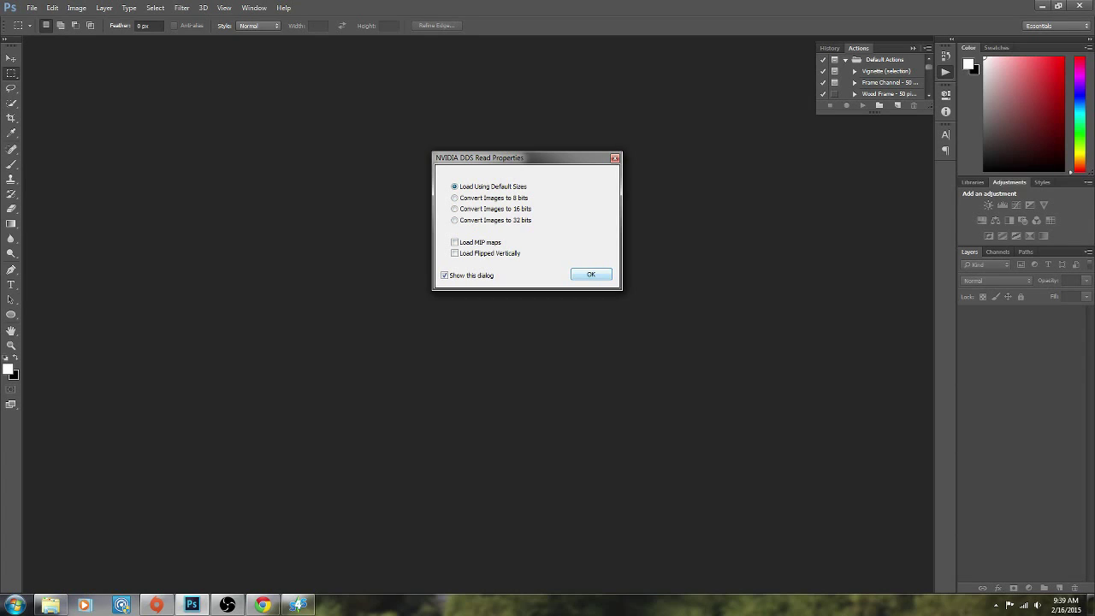
key(Return)
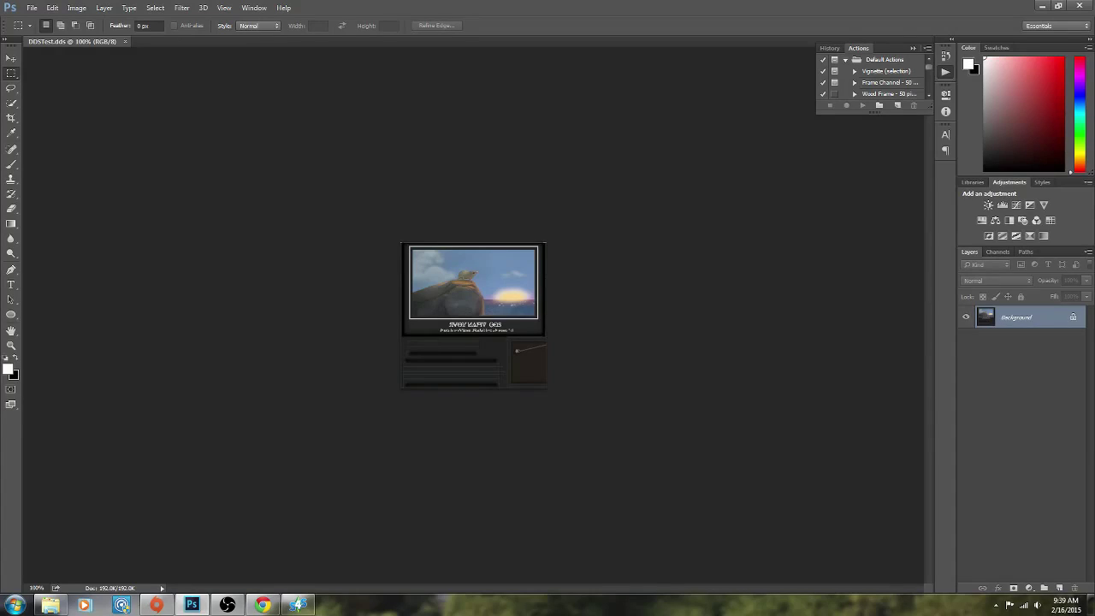
click(11, 345)
click(473, 310)
click(473, 310)
click(473, 310)
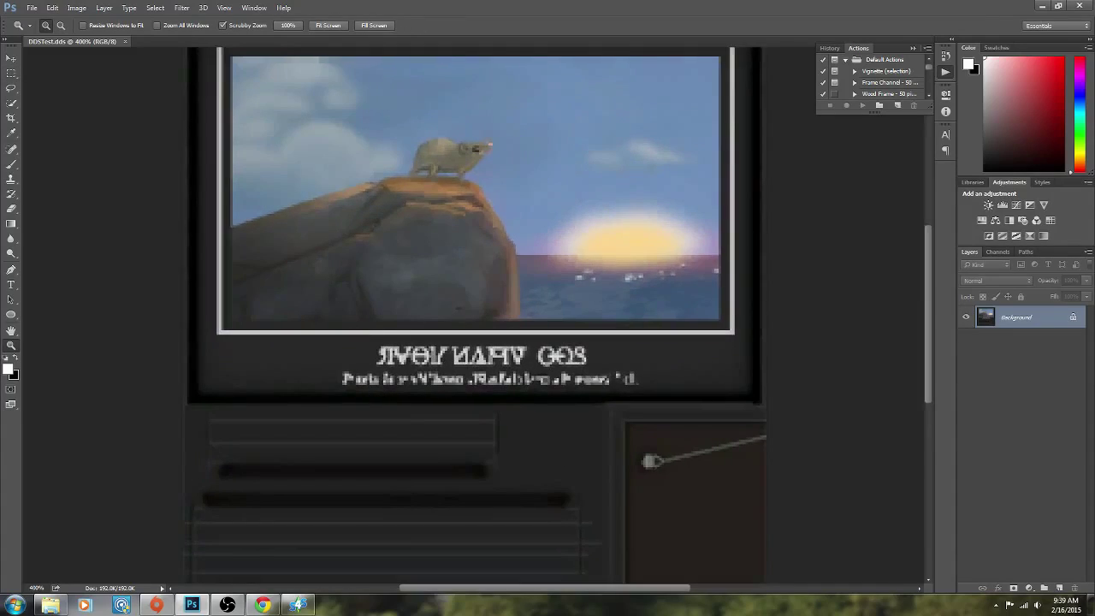
Step: Save the edited texture as a D3D/DDS file named DDSTest2, using DXT1 without alpha and generated MIP maps
key(ctrl+minus)
key(ctrl+minus)
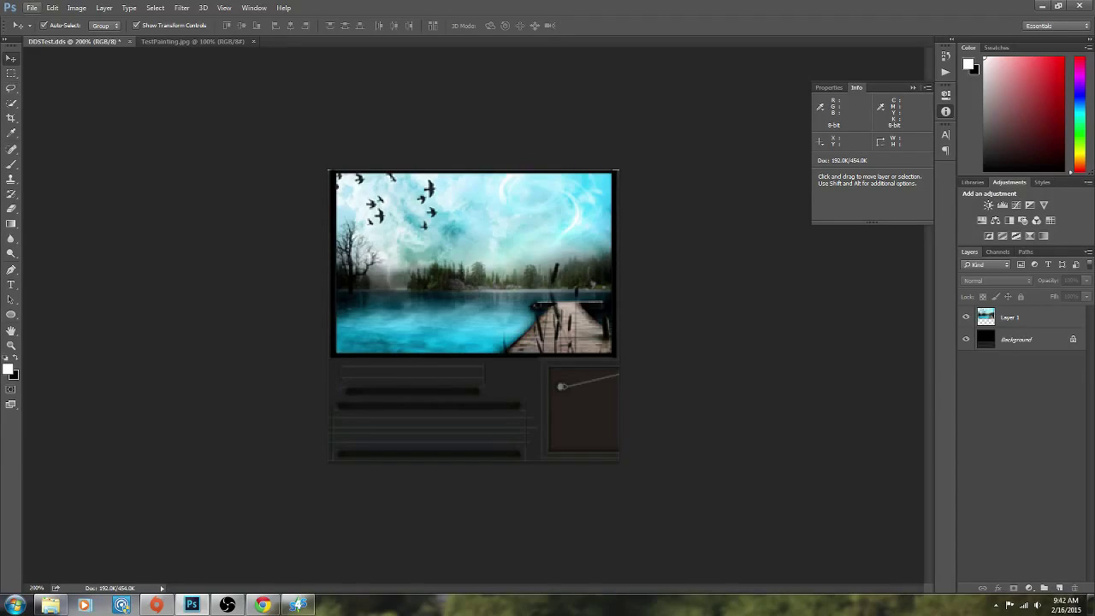
click(31, 8)
click(52, 146)
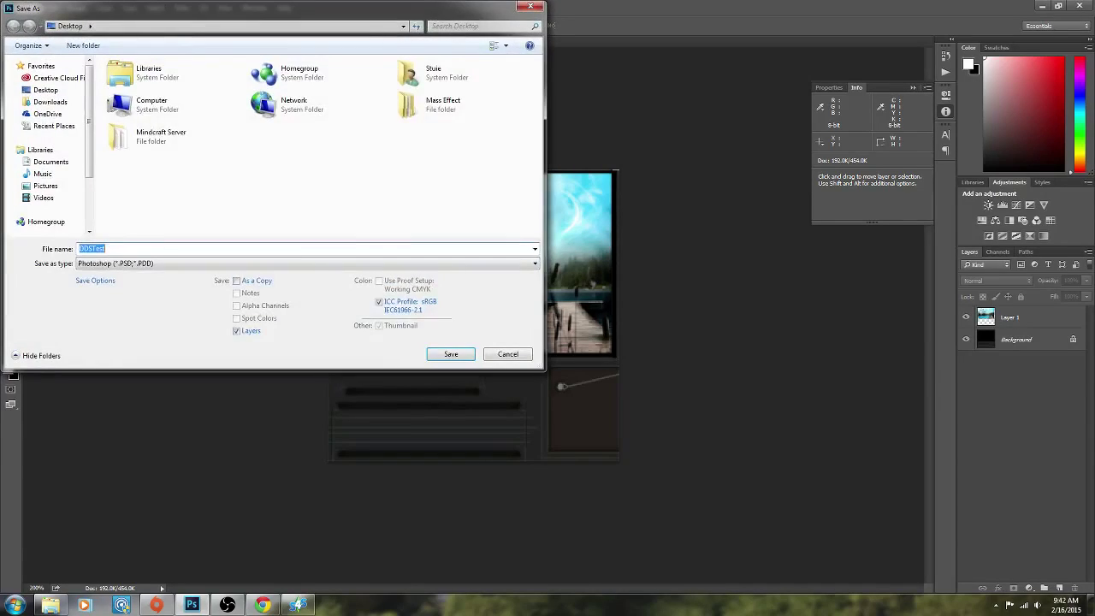
click(136, 263)
click(135, 308)
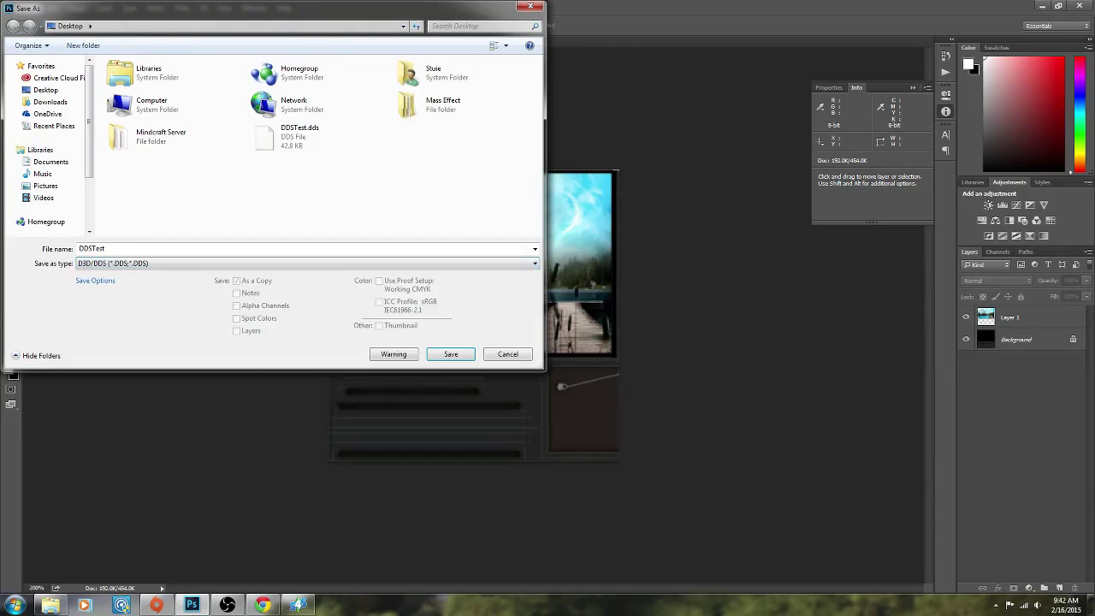
click(135, 249)
click(106, 248)
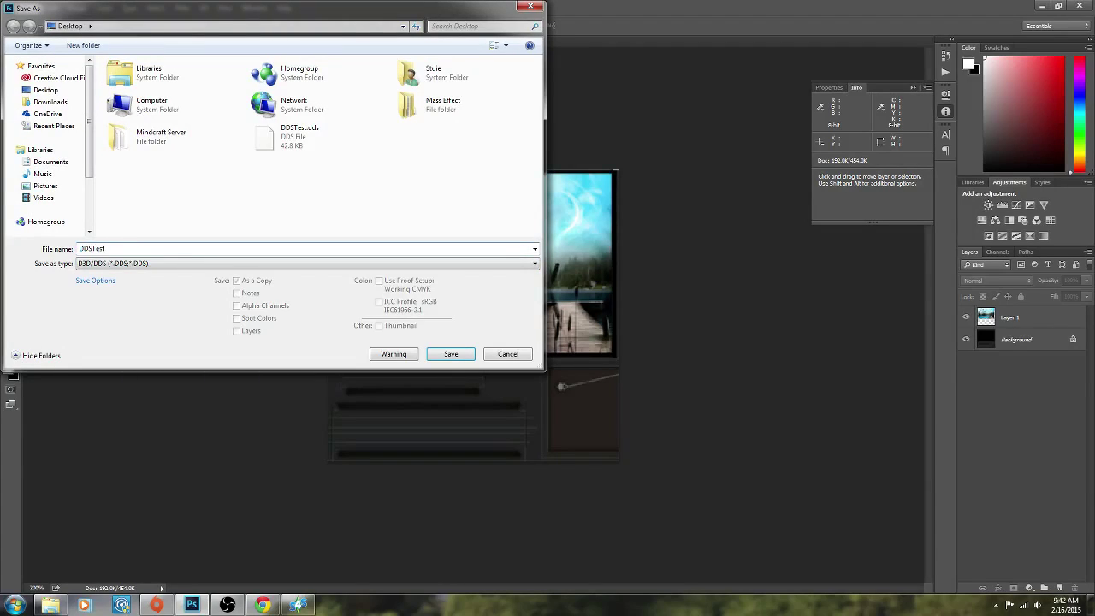
text(2)
key(Return)
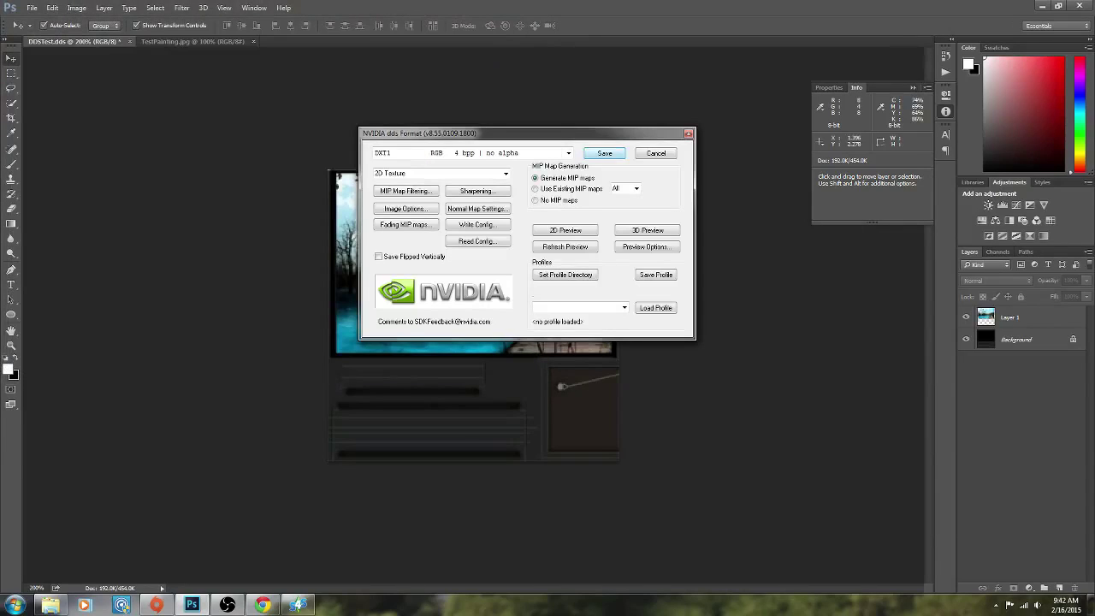
key(Return)
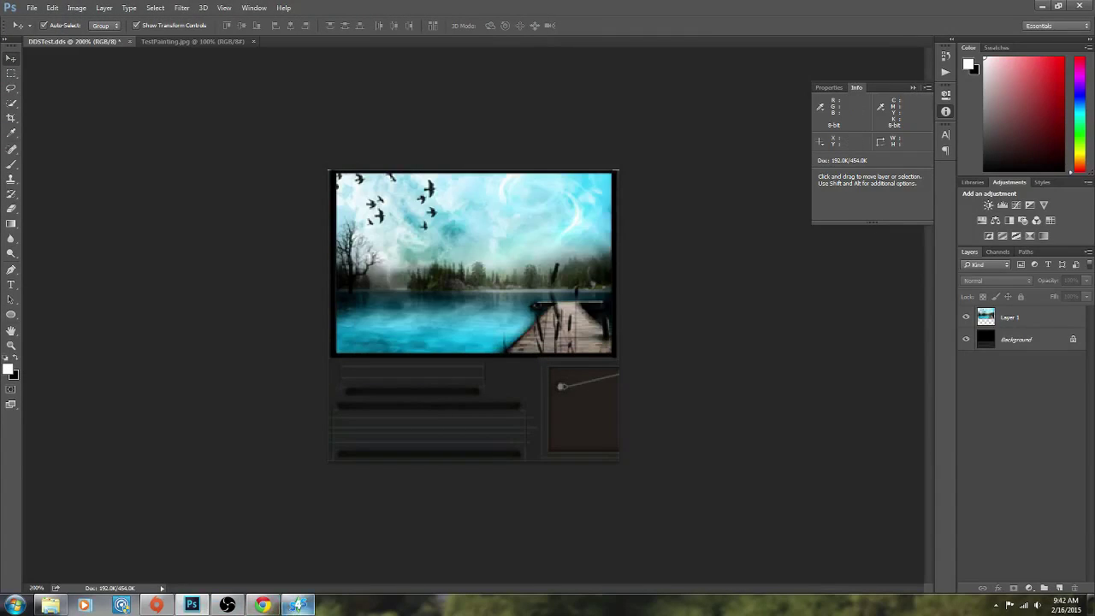
Step: Switch to Sims 4 Studio, import DDSTest2.dds from the desktop as the object's texture, and save the package
click(297, 604)
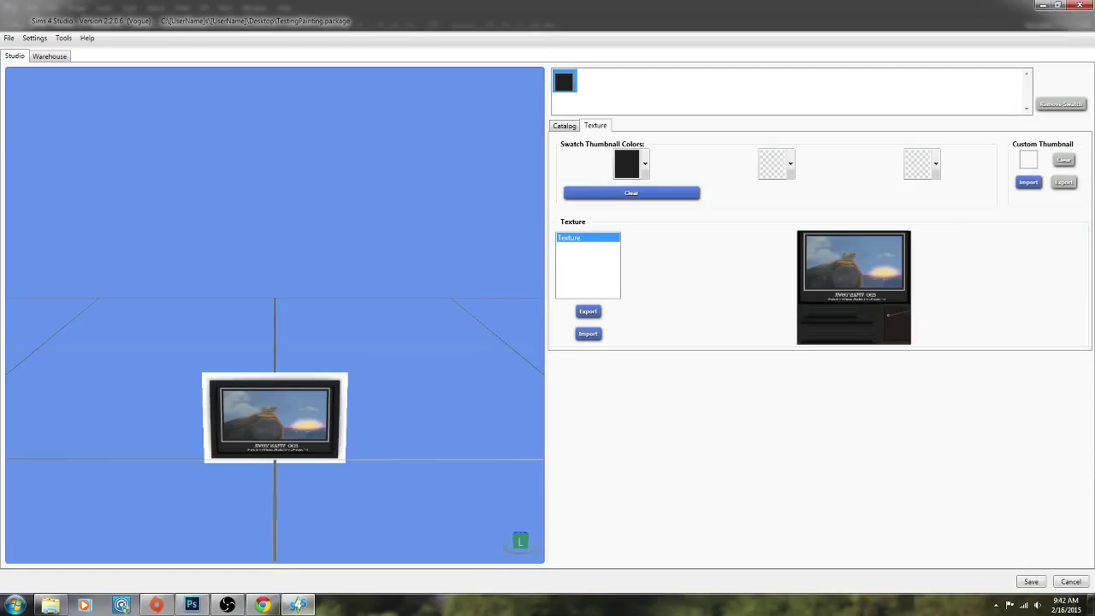
click(588, 334)
click(464, 149)
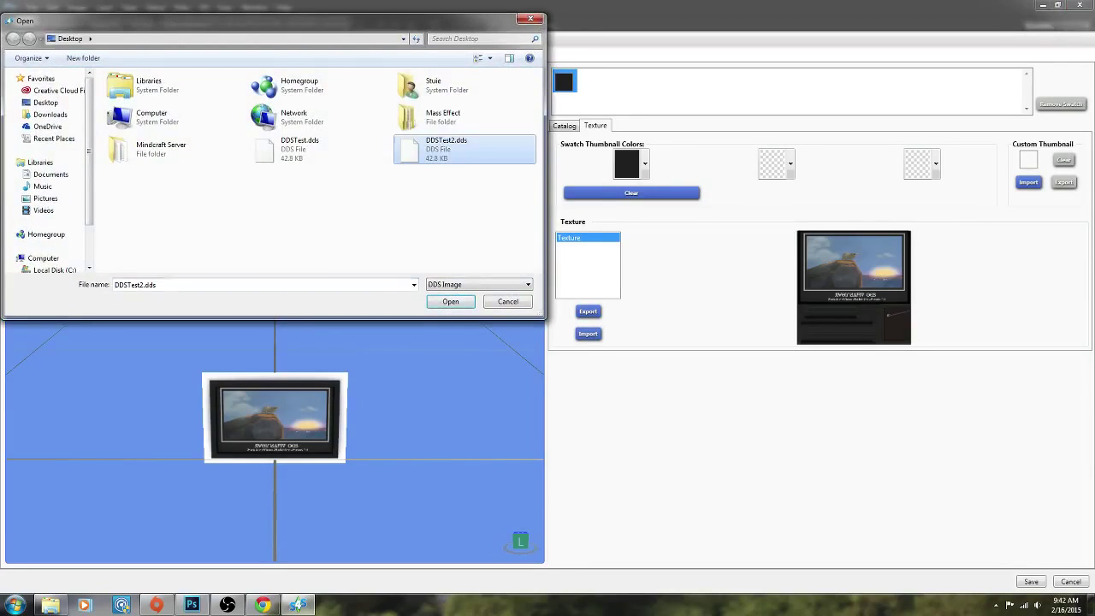
click(450, 301)
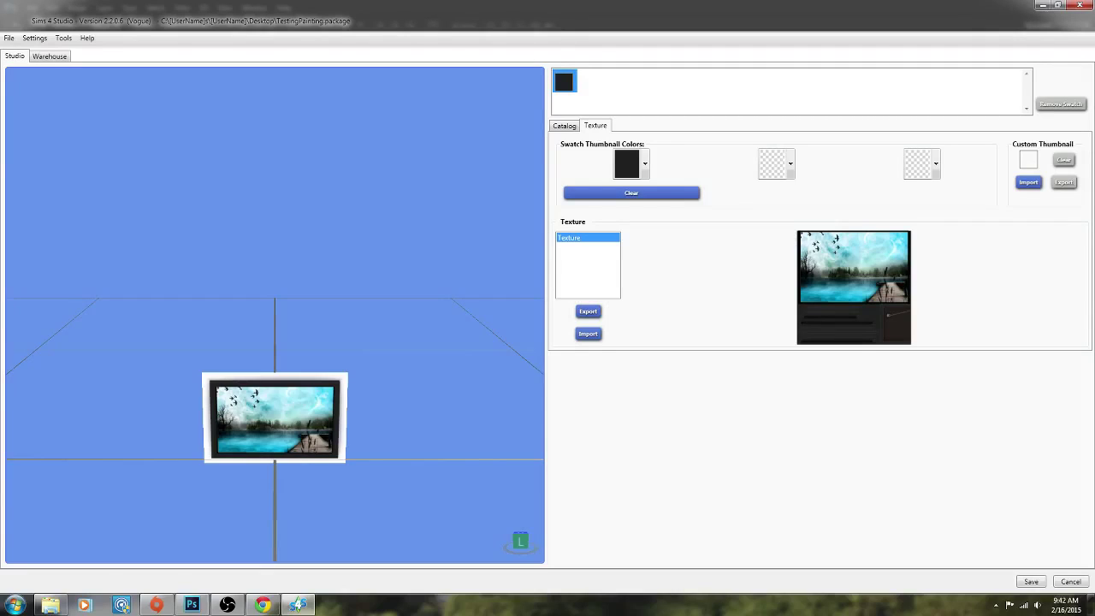
click(1030, 581)
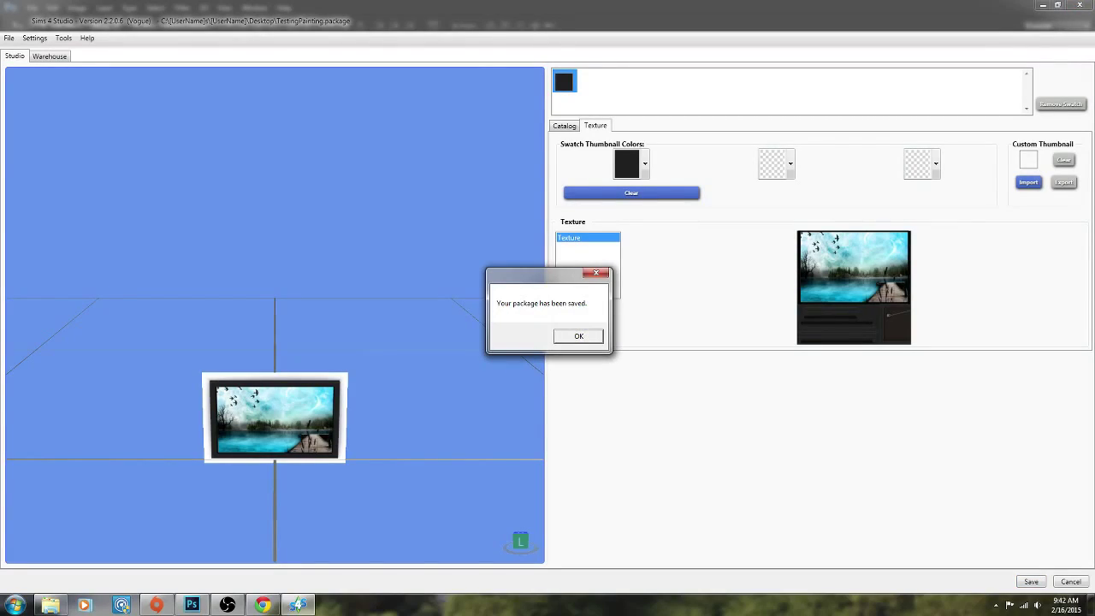
click(578, 335)
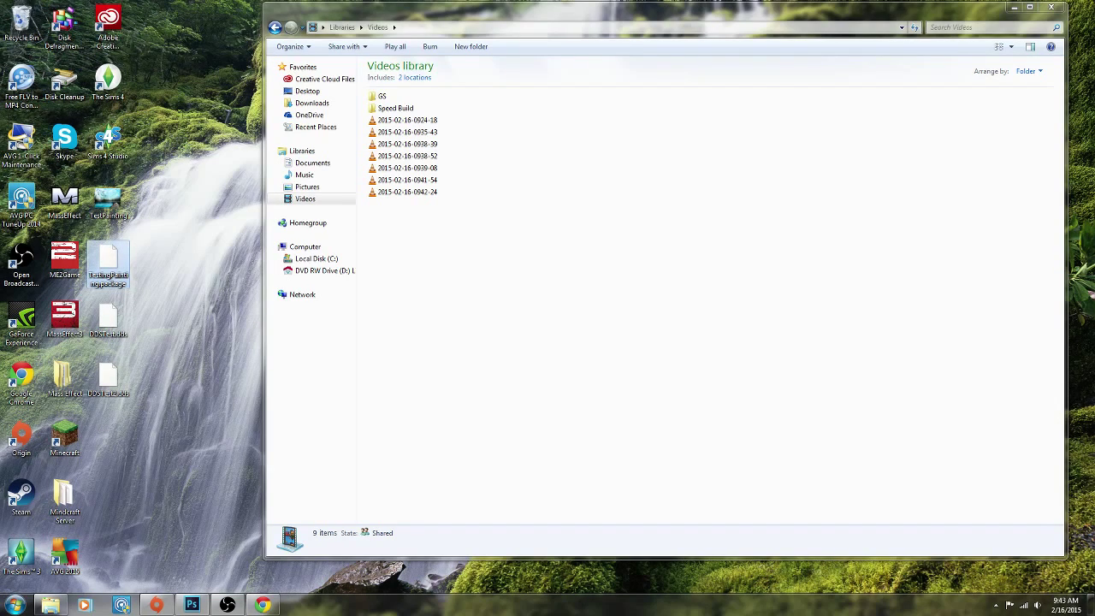
Step: Rename the TestingPainting package file on the desktop to BeautifulPainting, keeping the .package extension
key(F2)
text(Bea)
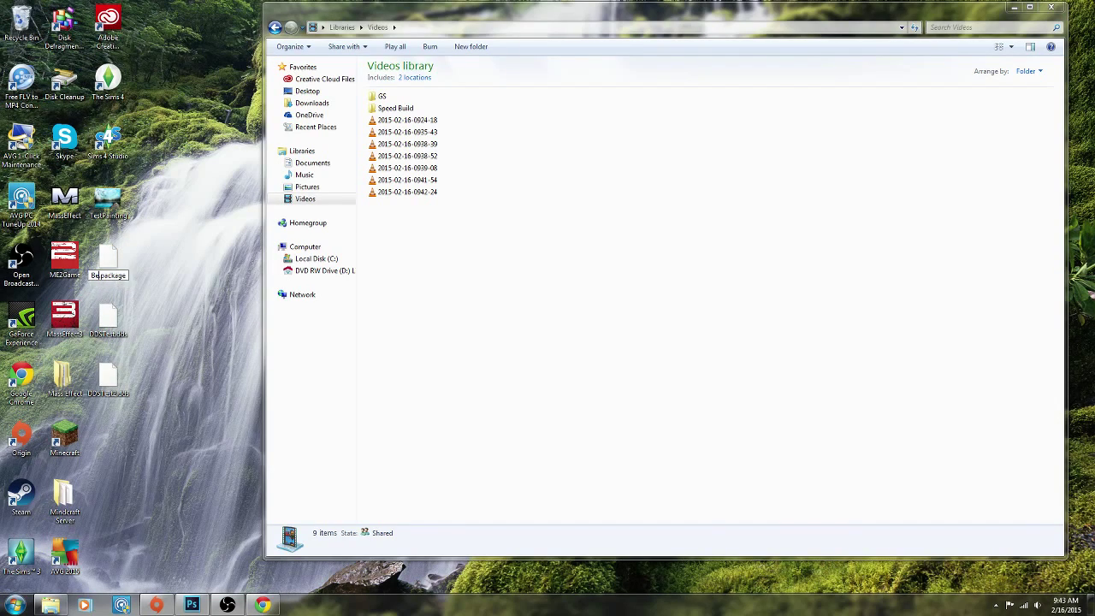
text(utiful)
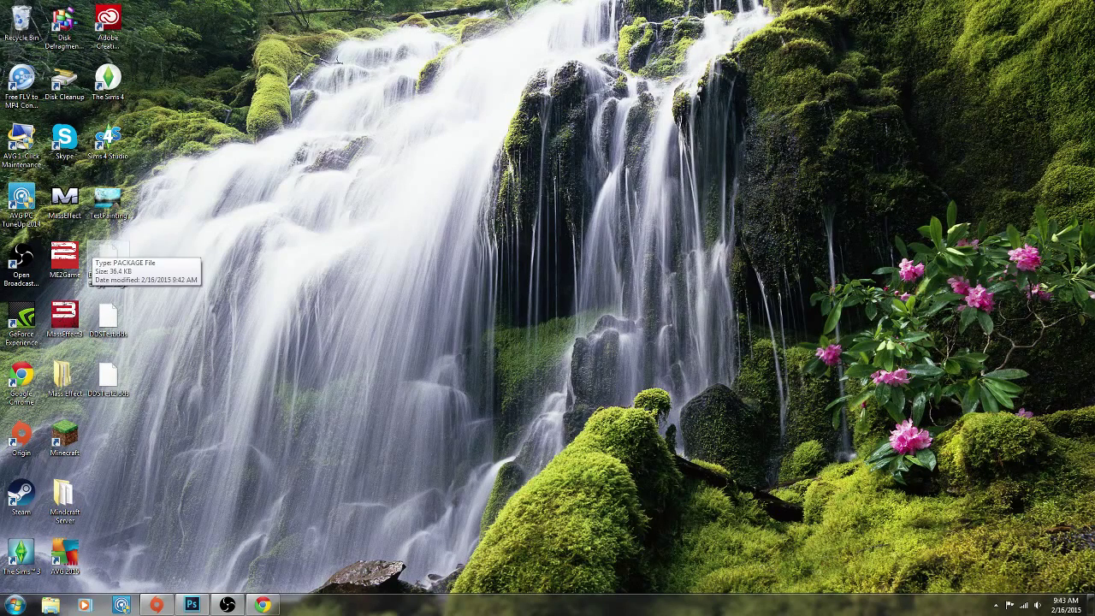
Step: Move BeautifulPainting.package from the desktop into the Mods folder under Documents, Electronic Arts, The Sims 4, and close the folder window
key(super)
click(172, 351)
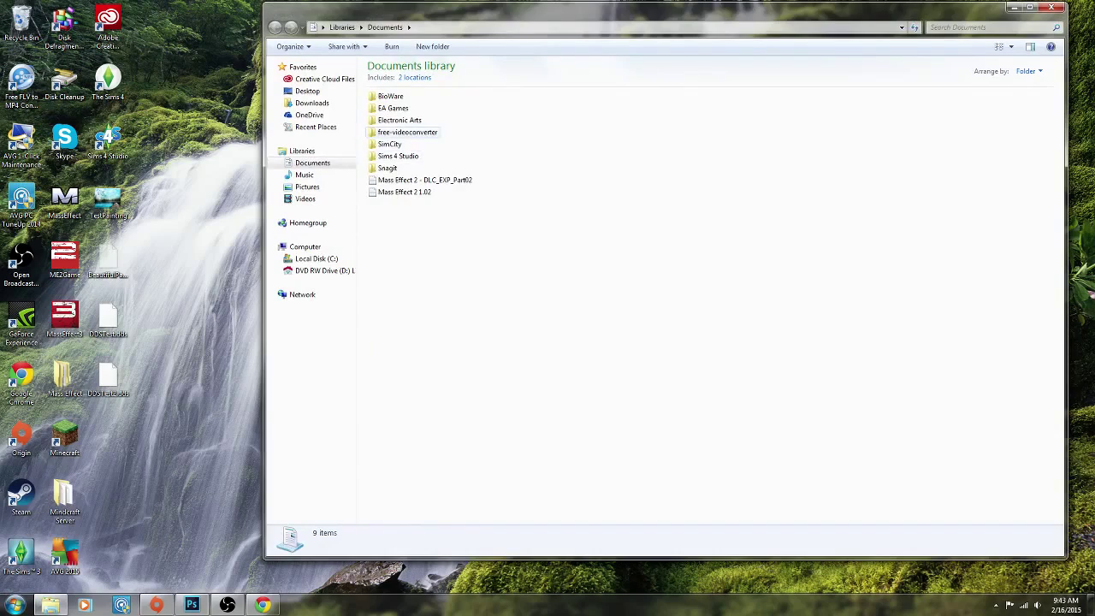
click(400, 120)
double_click(400, 120)
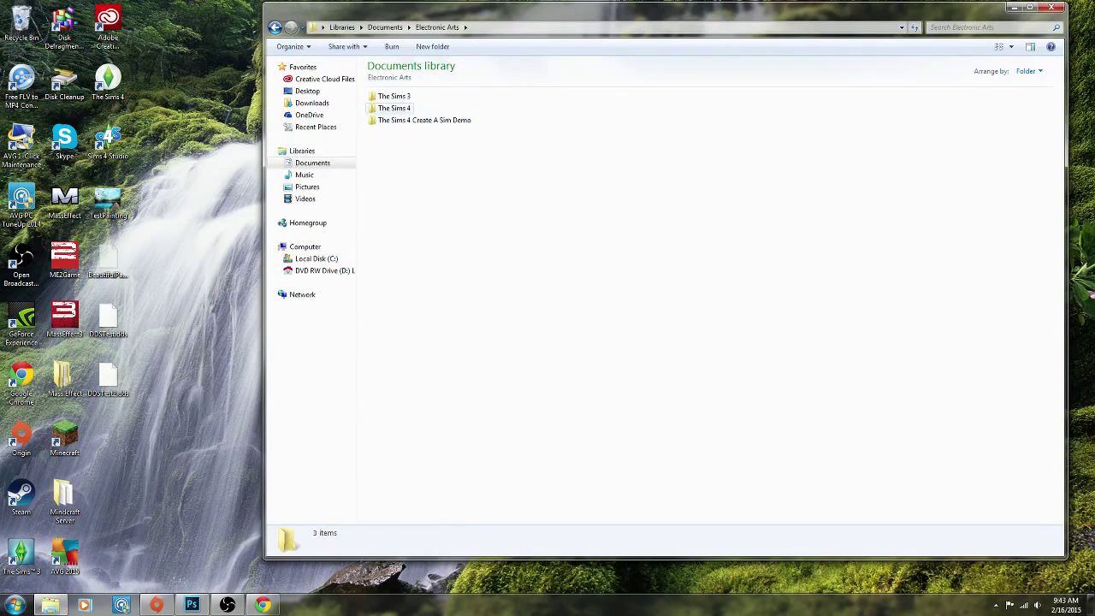
double_click(393, 108)
double_click(388, 143)
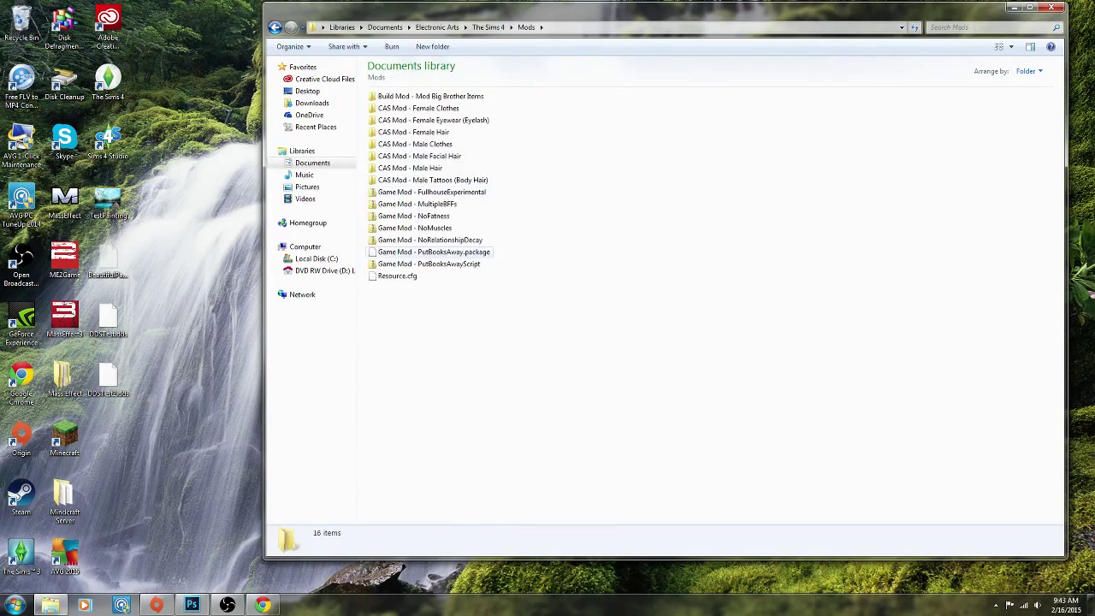
key(ctrl+v)
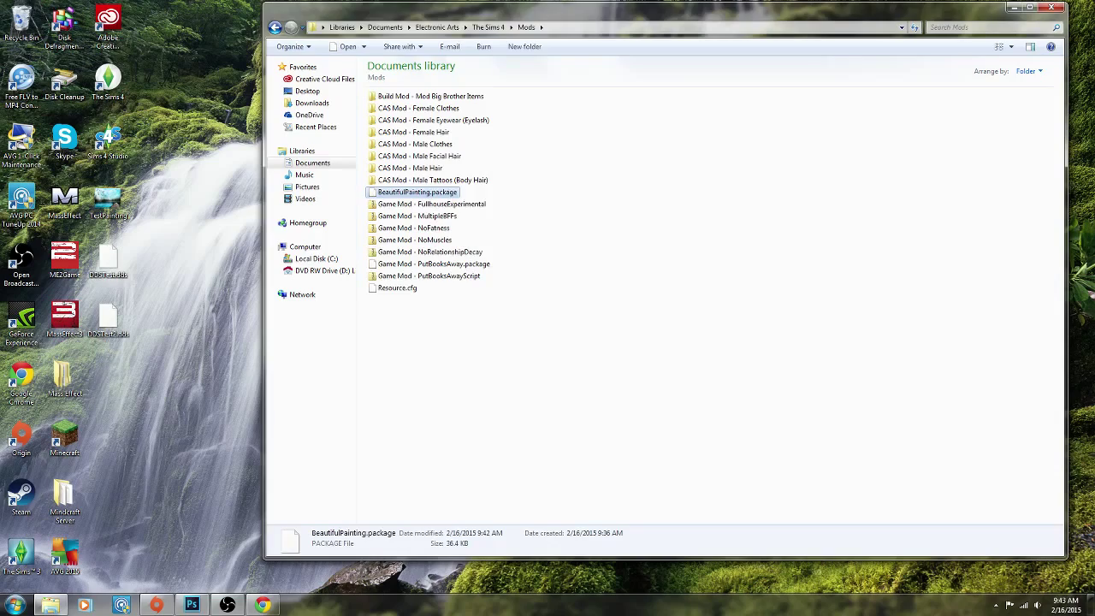
key(alt+F4)
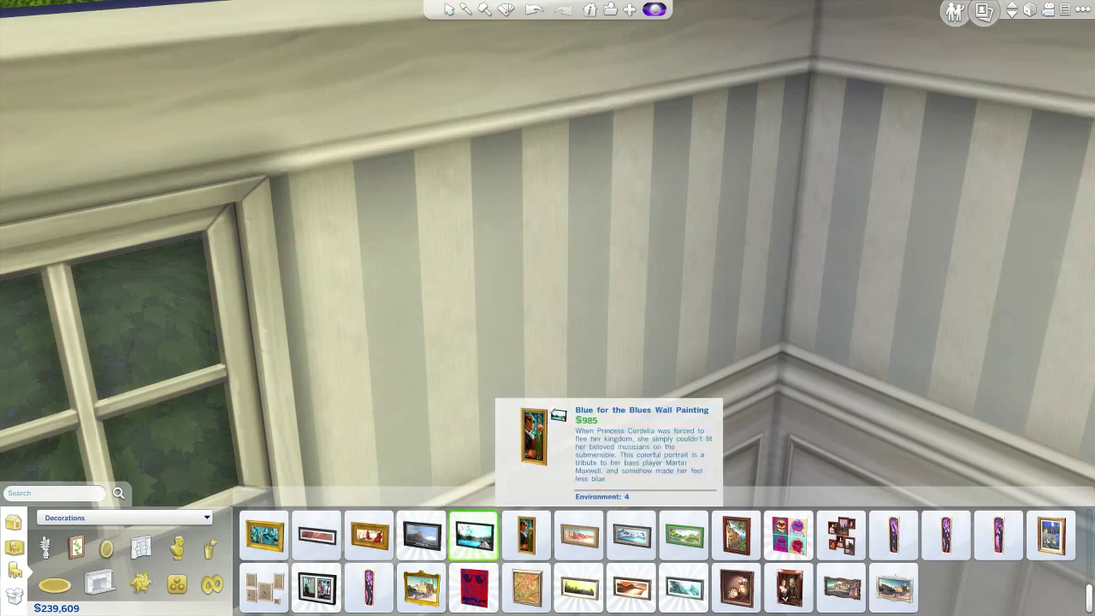
Step: In The Sims 4 build mode, place the custom lake painting on the striped wall near the corner and inspect it up close
click(473, 534)
click(553, 279)
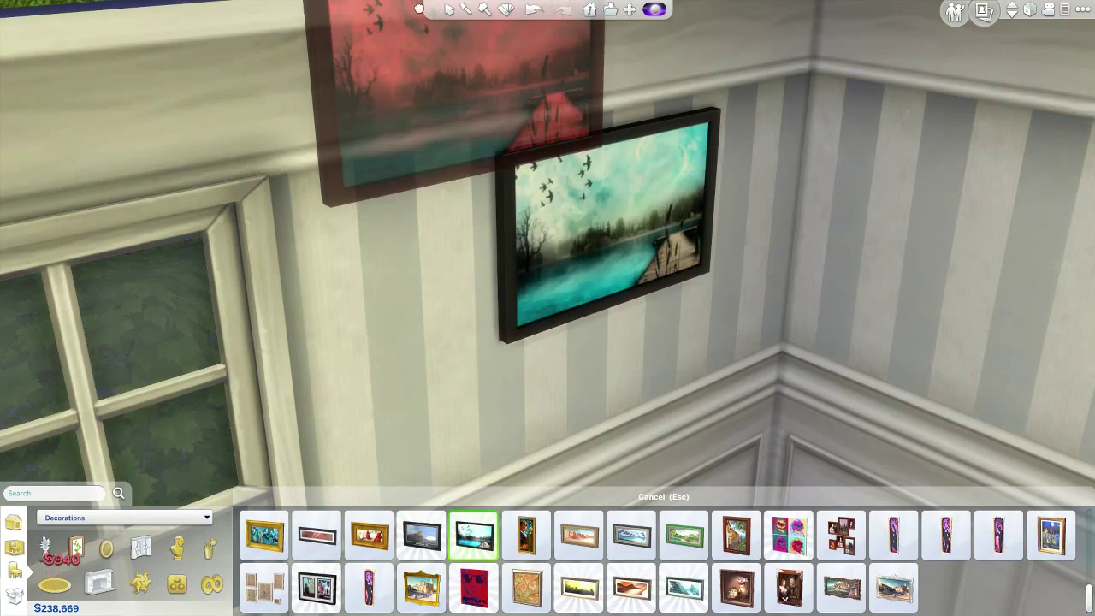
click(447, 12)
scroll(559, 300, down, 1)
scroll(552, 330, up, 1)
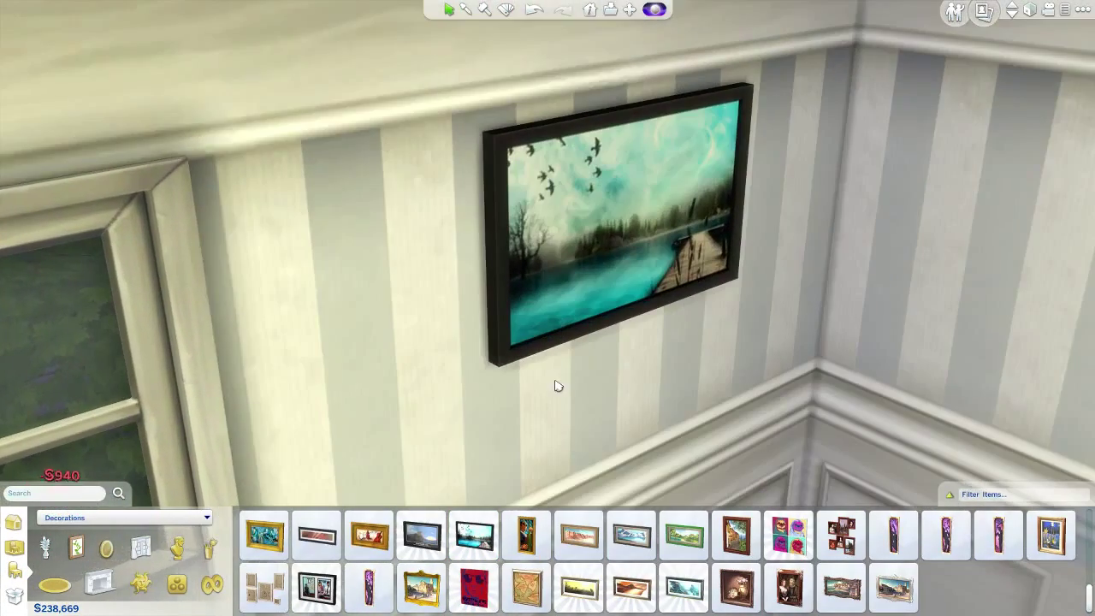
mouse_move(557, 386)
middle_down()
mouse_move(562, 396)
mouse_move(501, 388)
middle_up()
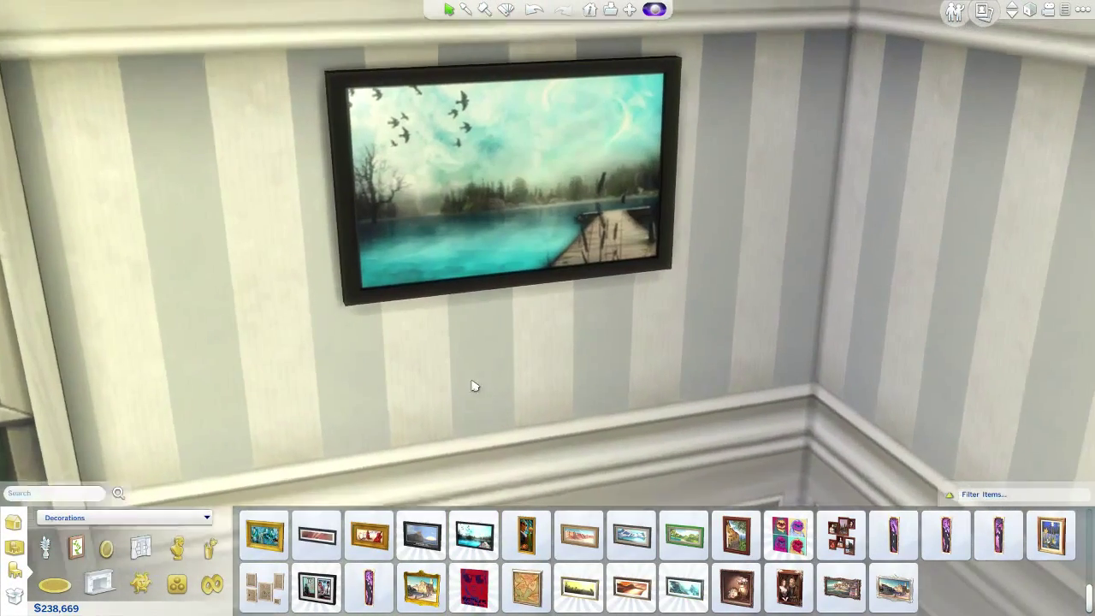
scroll(471, 384, up, 2)
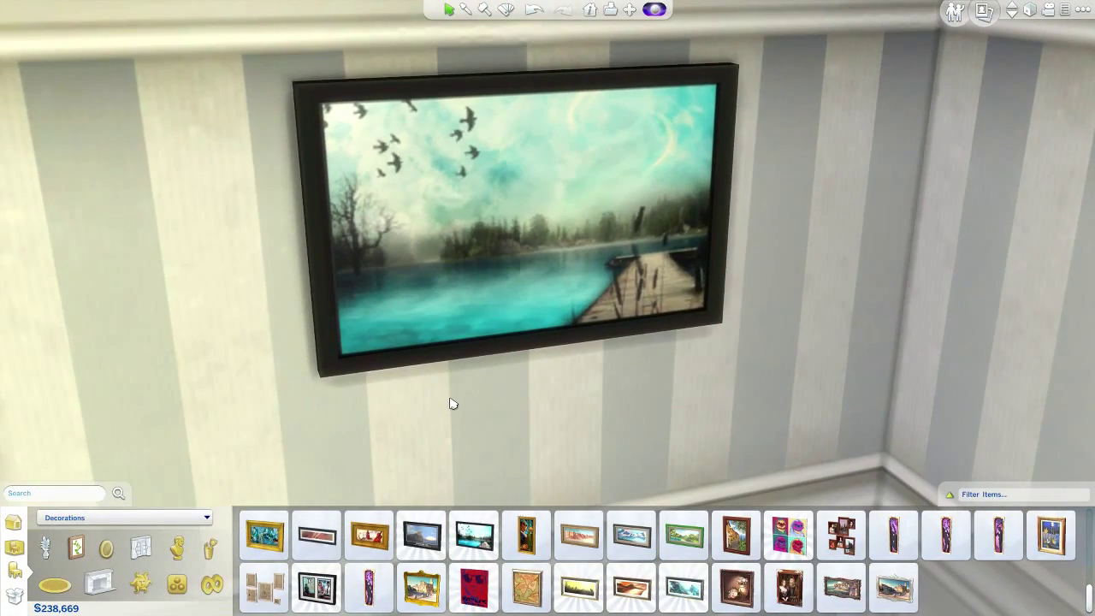